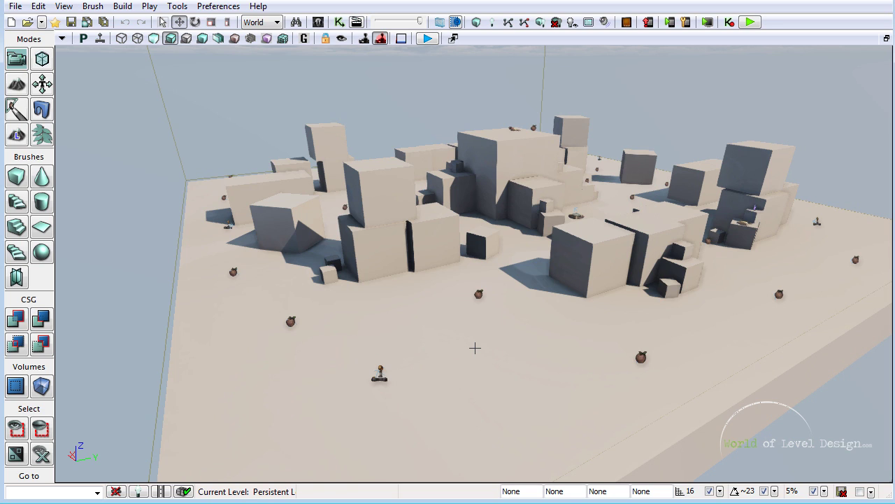
Examine the deathmatch level from several sides, looking over its boxes, path nodes, player starts and jump pad
mouse_move(412, 289)
right_down()
mouse_move(420, 286)
mouse_move(363, 302)
mouse_move(417, 287)
right_up()
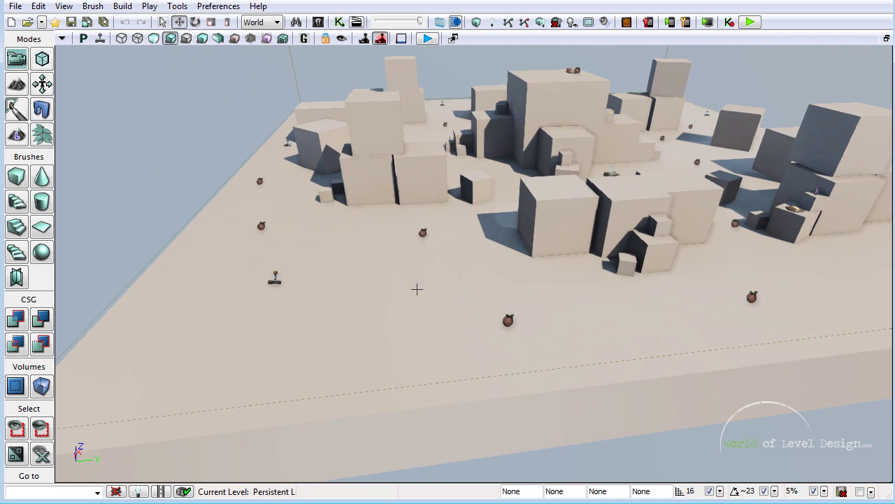
click(274, 280)
click(422, 232)
right_drag(478, 296, 490, 431)
right_click(494, 407)
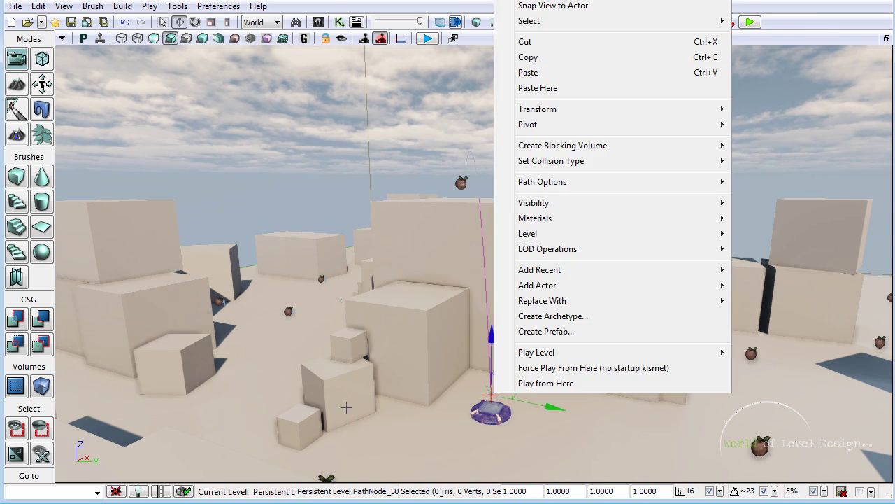
right_drag(345, 408, 527, 435)
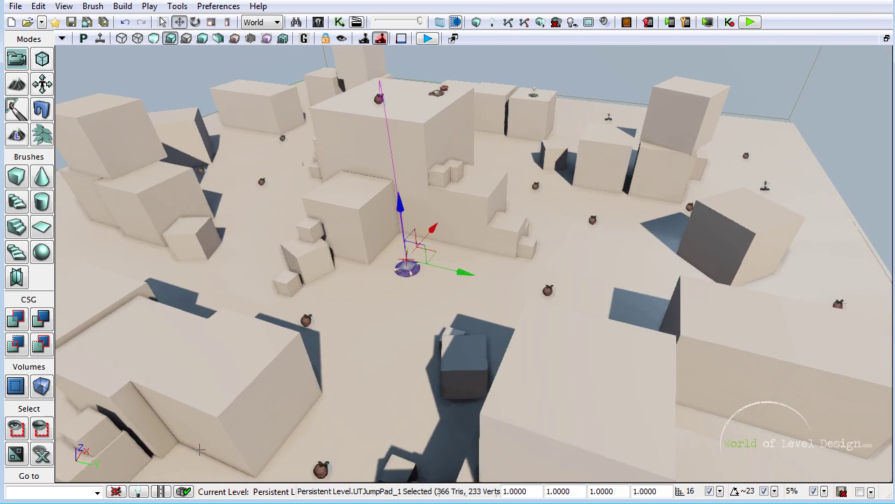
right_drag(210, 420, 377, 381)
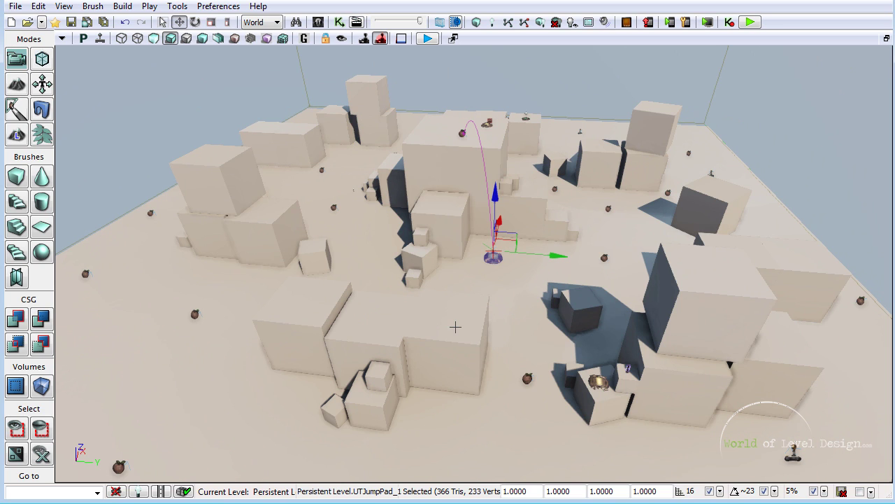
right_drag(456, 326, 416, 239)
right_drag(641, 307, 641, 303)
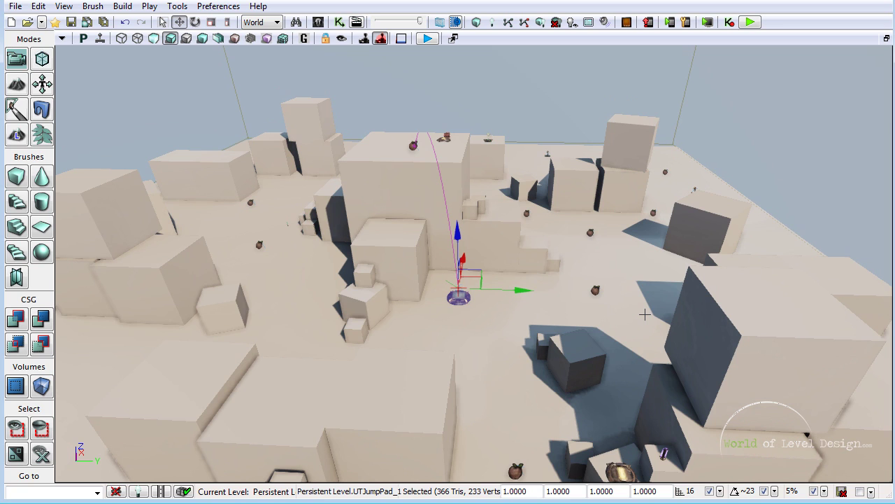
right_drag(651, 323, 681, 288)
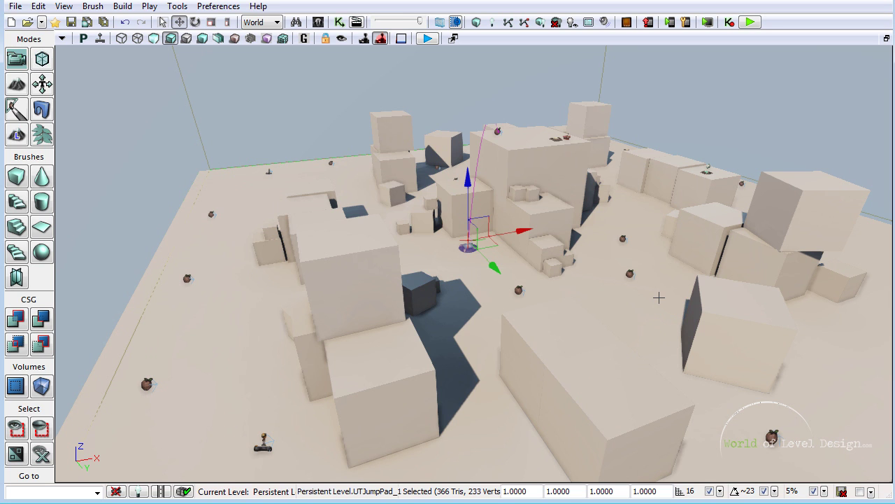
right_drag(658, 298, 731, 277)
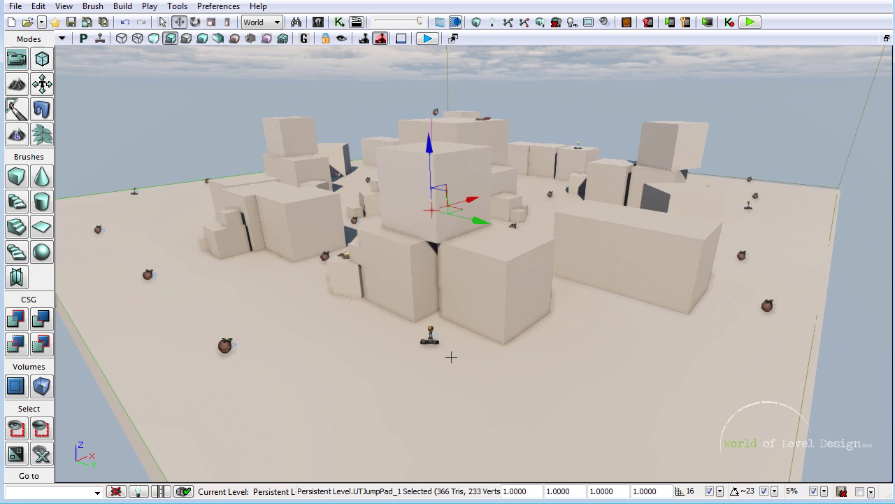
right_drag(511, 350, 357, 340)
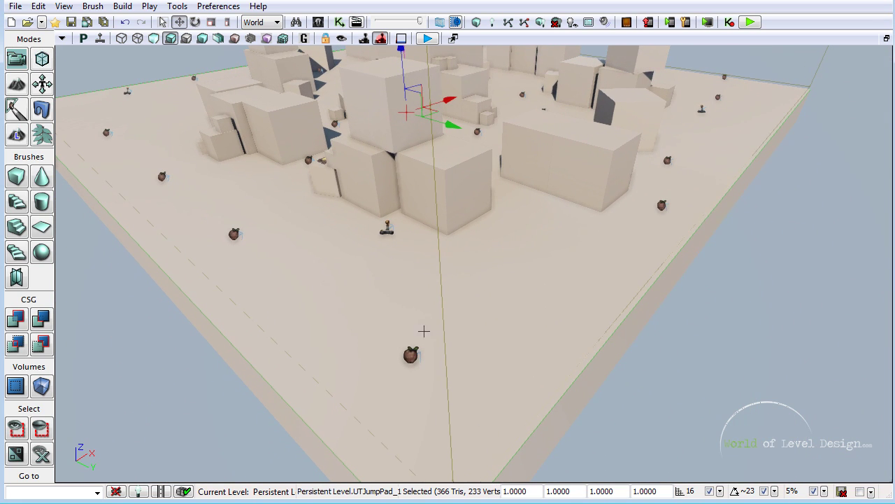
View the properties of the player start beside the corner boxes and close them
right_drag(443, 328, 433, 308)
double_click(434, 306)
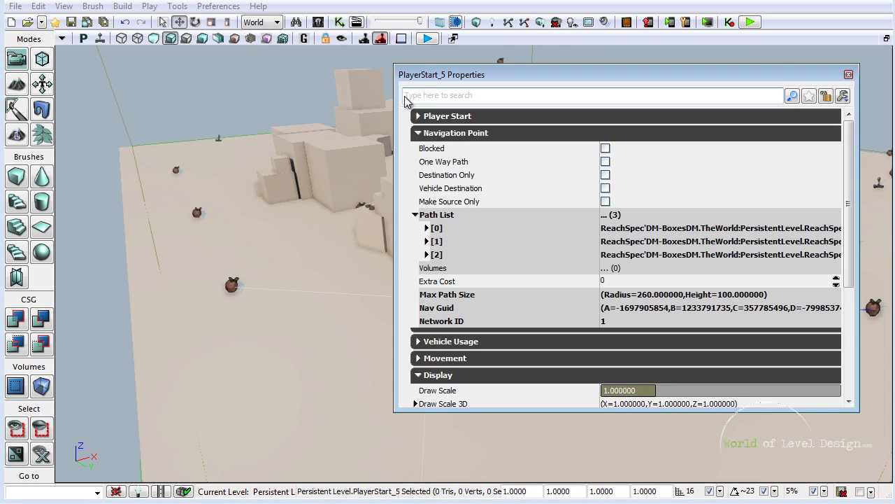
click(848, 75)
Delete the existing PlayerStart actors placed around the level
right_drag(592, 268, 558, 271)
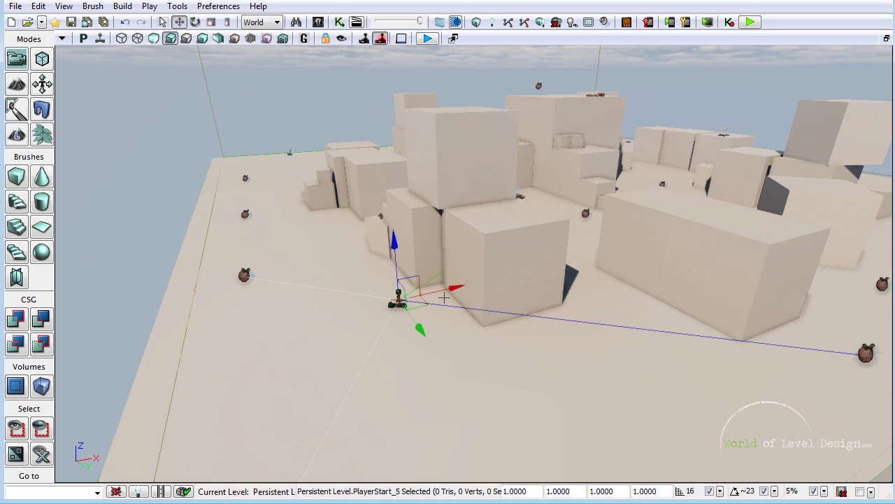
right_drag(366, 326, 366, 334)
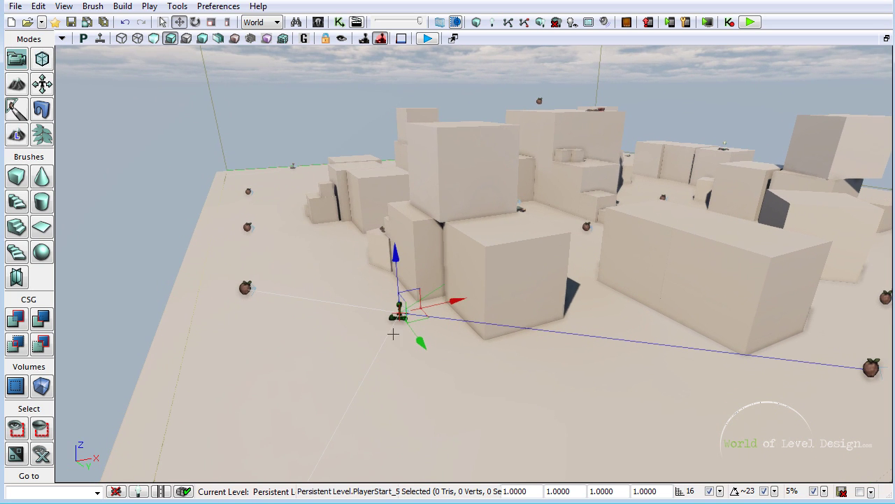
key(Delete)
right_drag(469, 346, 549, 292)
key(w)
click(432, 317)
key(Delete)
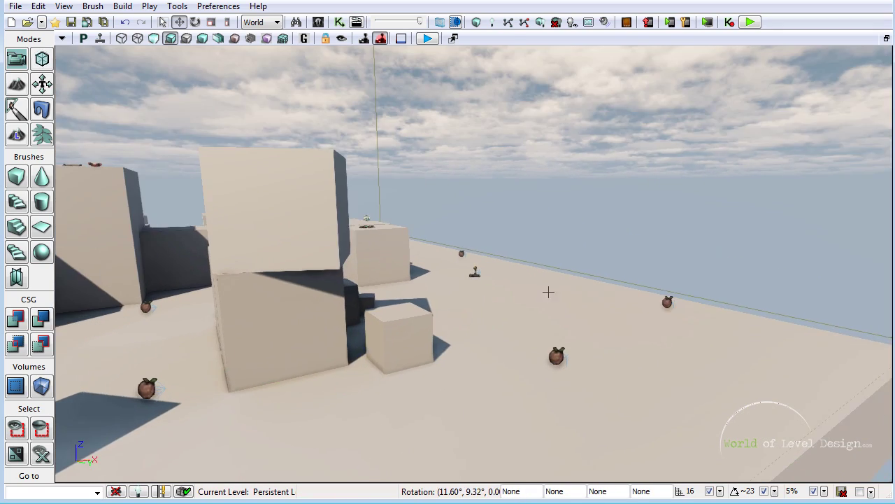
drag(548, 292, 372, 279)
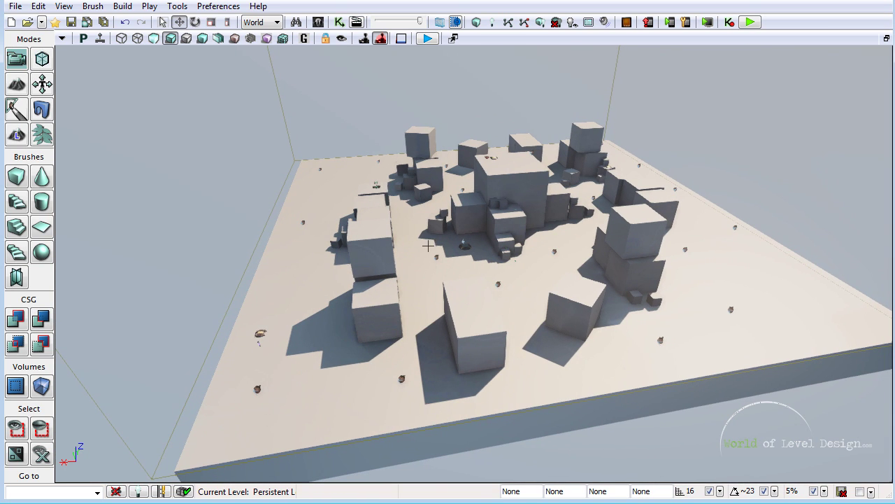
Add a UTCTFRedFlagBase from the Navigation actor classes on the floor near one corner of the level
drag(428, 244, 336, 263)
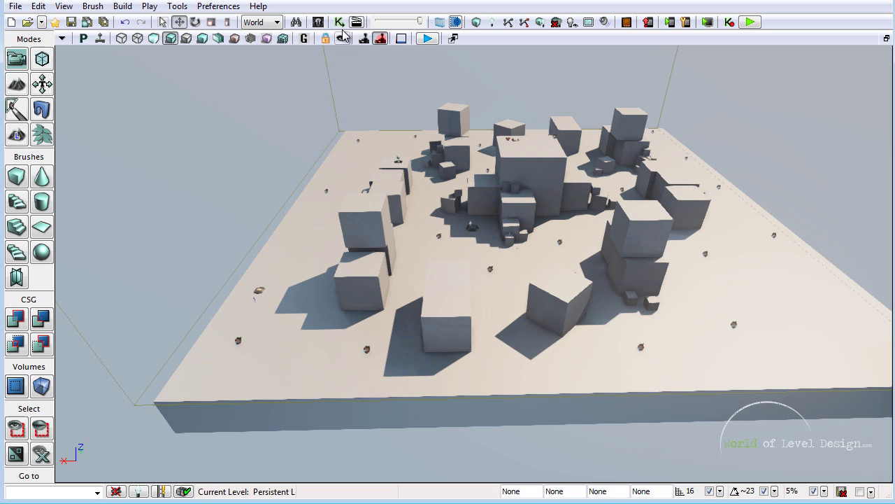
click(318, 24)
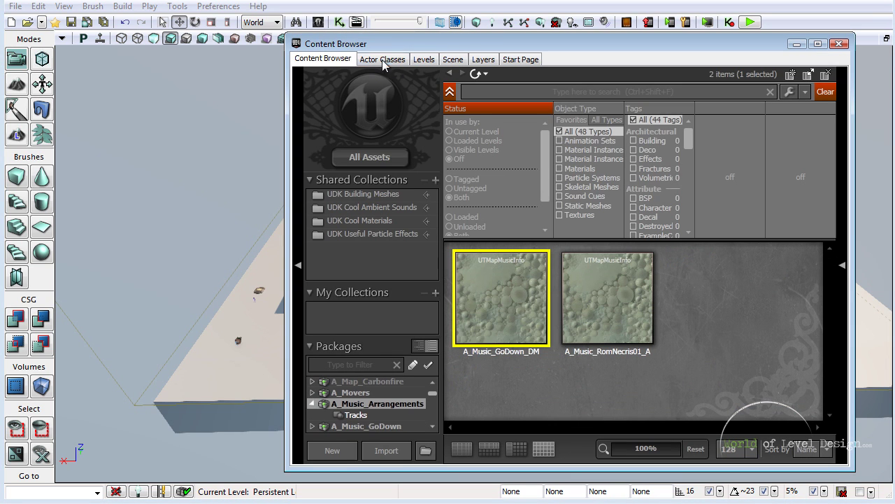
click(382, 60)
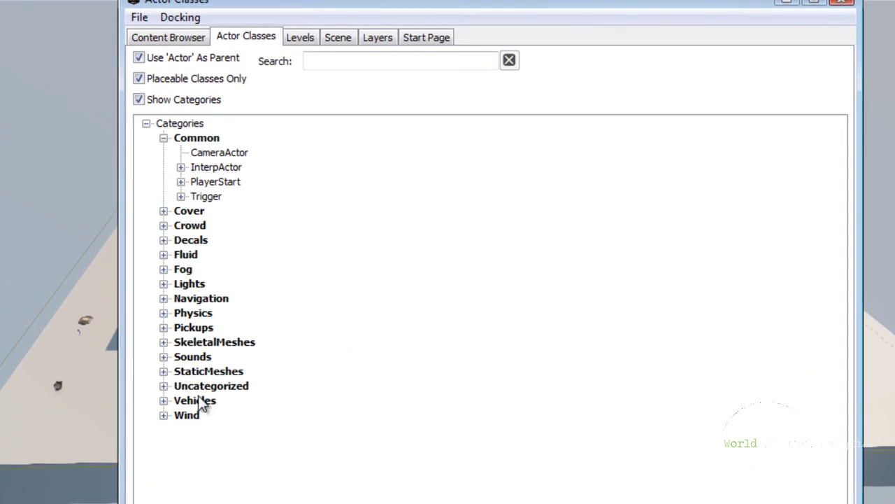
double_click(173, 305)
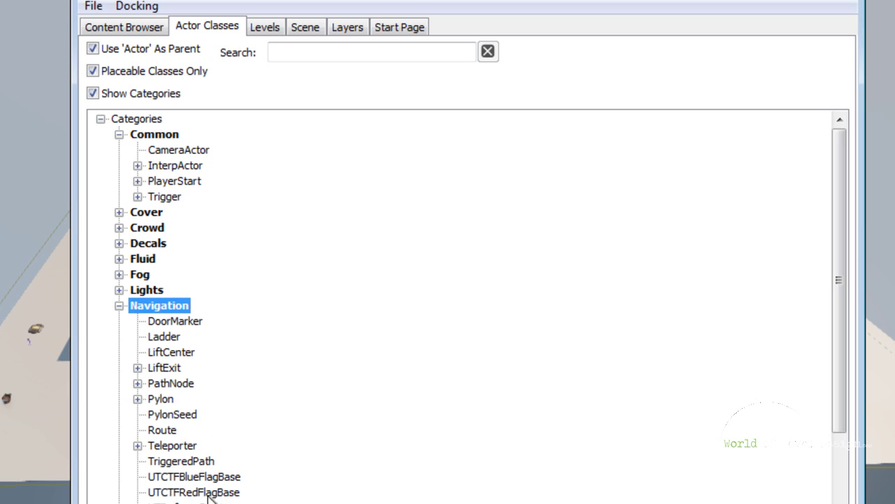
click(174, 478)
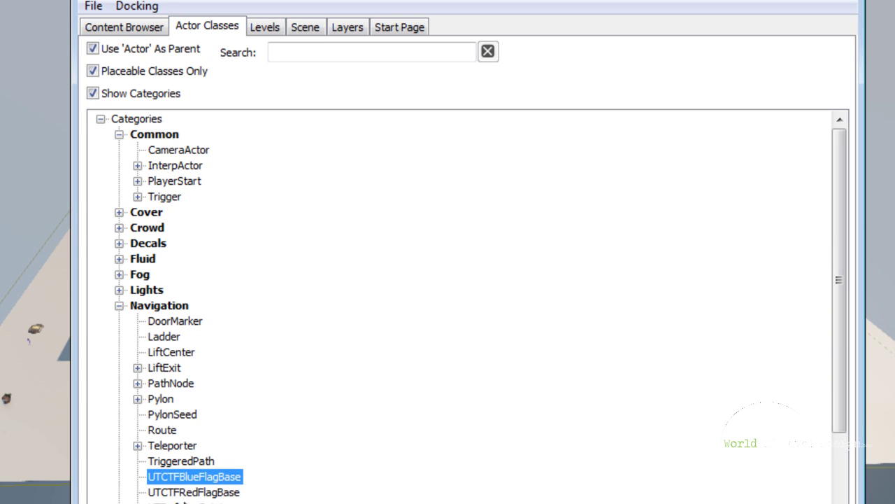
drag(8, 444, 7, 420)
click(210, 492)
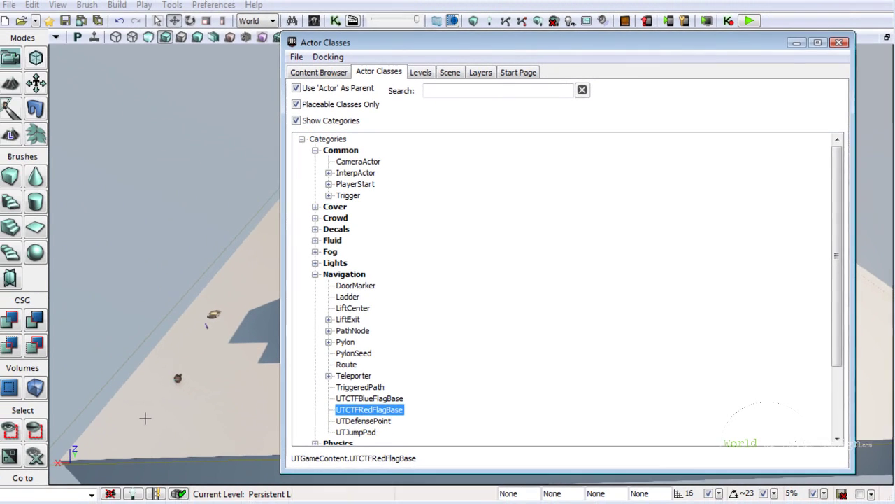
right_click(168, 436)
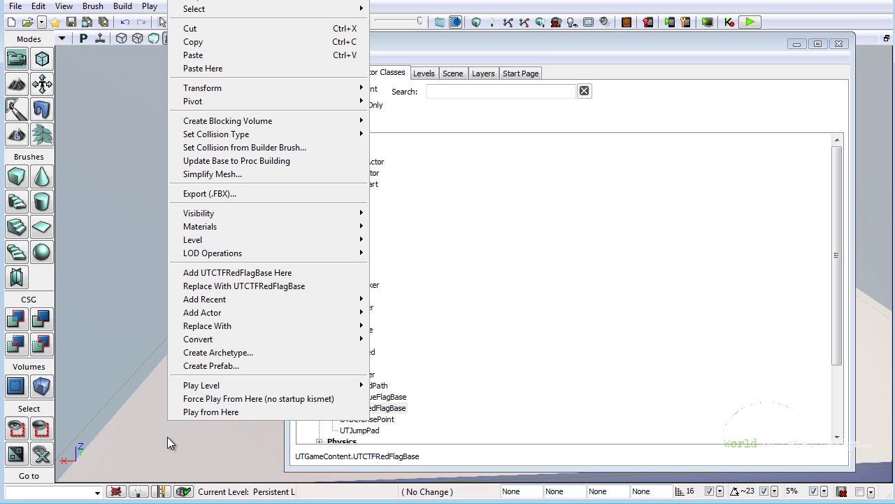
click(231, 273)
Move the path node in the opposite corner of the level along the X axis, away from the corner
right_drag(205, 424, 186, 422)
click(226, 283)
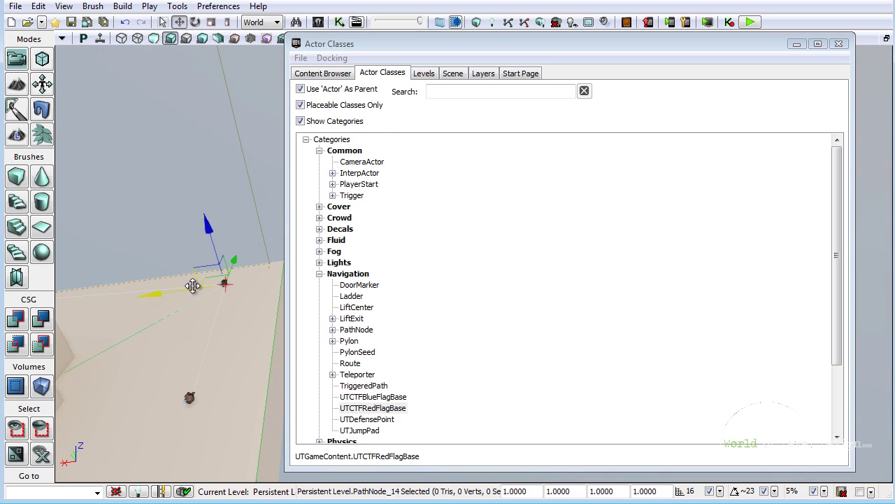
drag(194, 286, 77, 302)
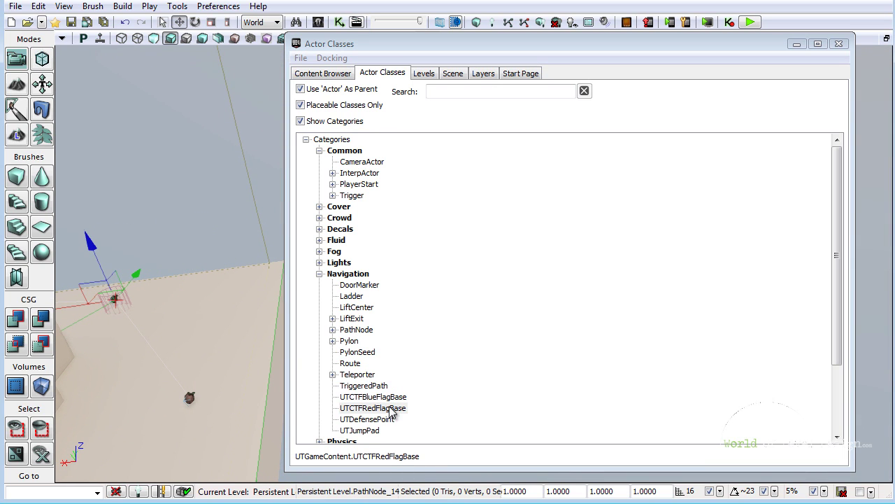
Add a UTCTFBlueFlagBase in the corner the path node was moved away from
click(373, 397)
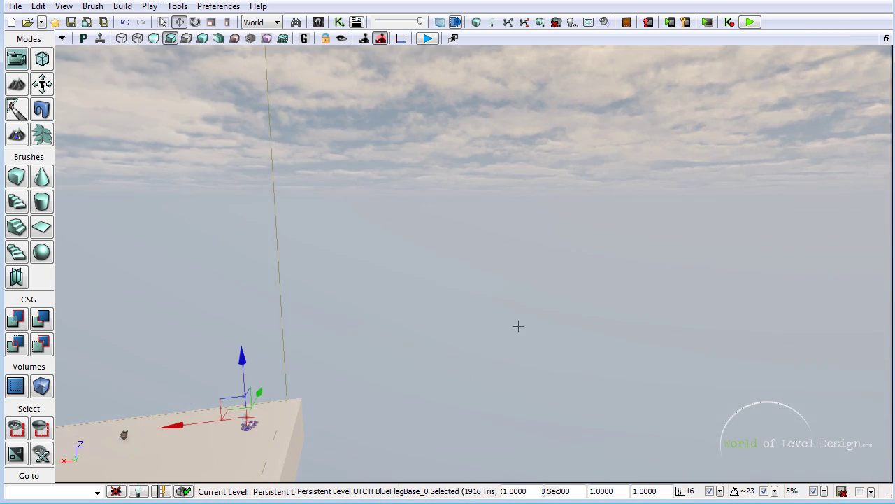
right_drag(518, 326, 420, 442)
scroll(554, 326, up, 3)
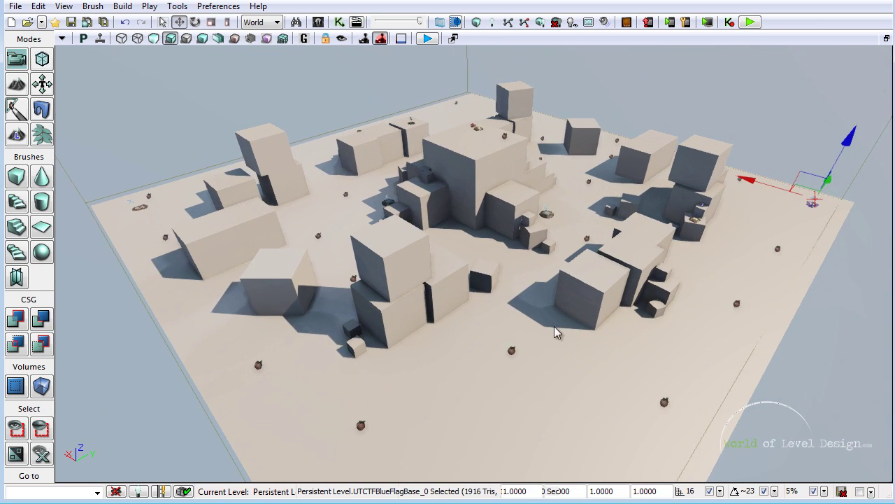
Choose the UTTeamPlayerStart actor class under PlayerStart and UDKTeamPlayerStart in the Common category
click(319, 23)
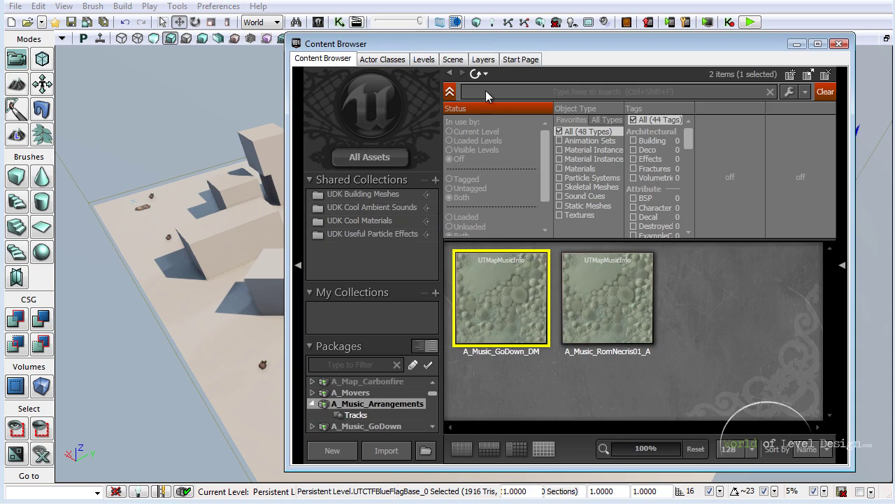
click(383, 72)
click(319, 274)
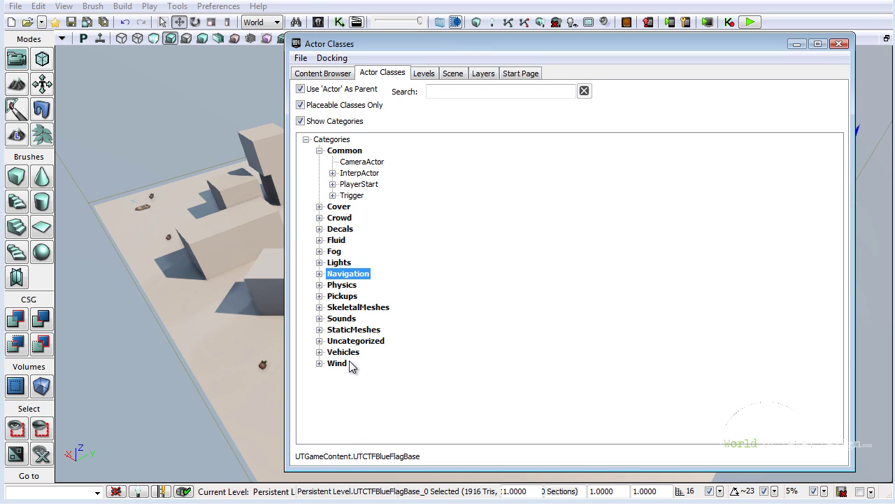
click(356, 184)
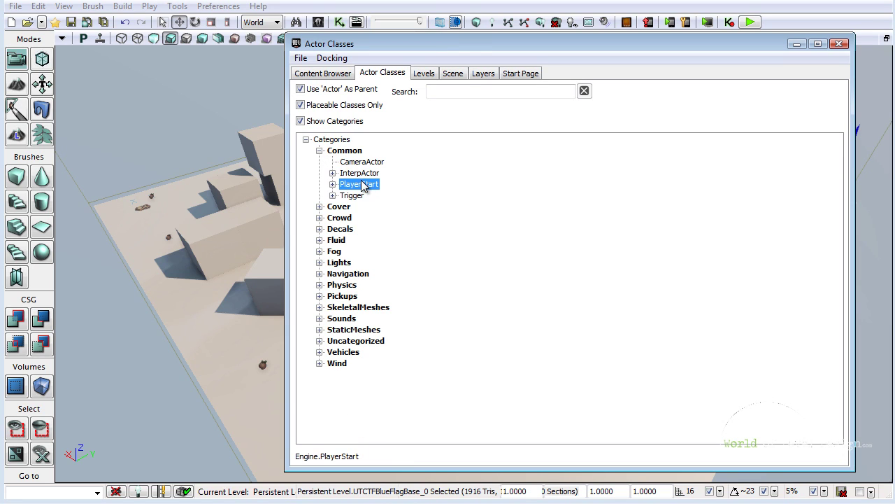
click(333, 184)
click(365, 196)
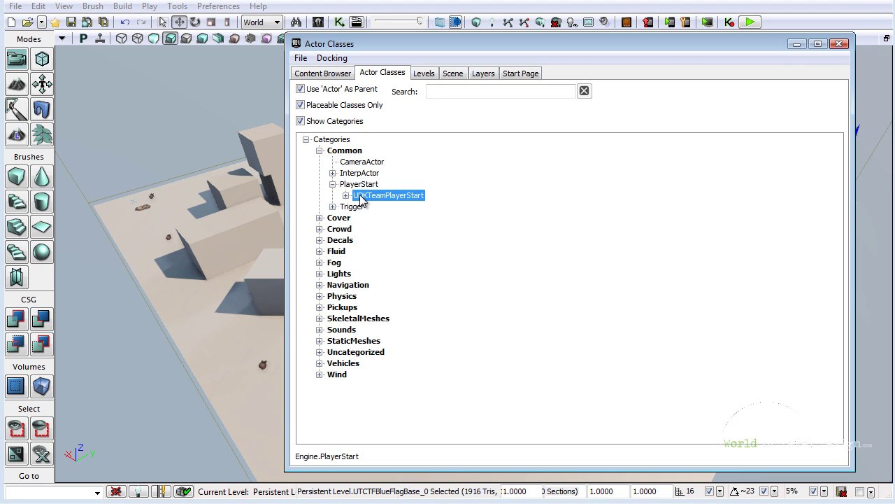
click(345, 195)
click(345, 195)
click(346, 195)
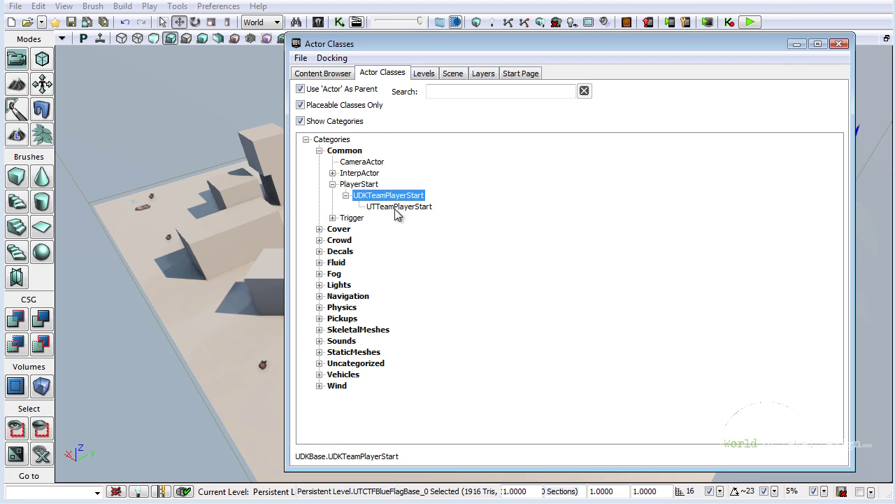
click(409, 210)
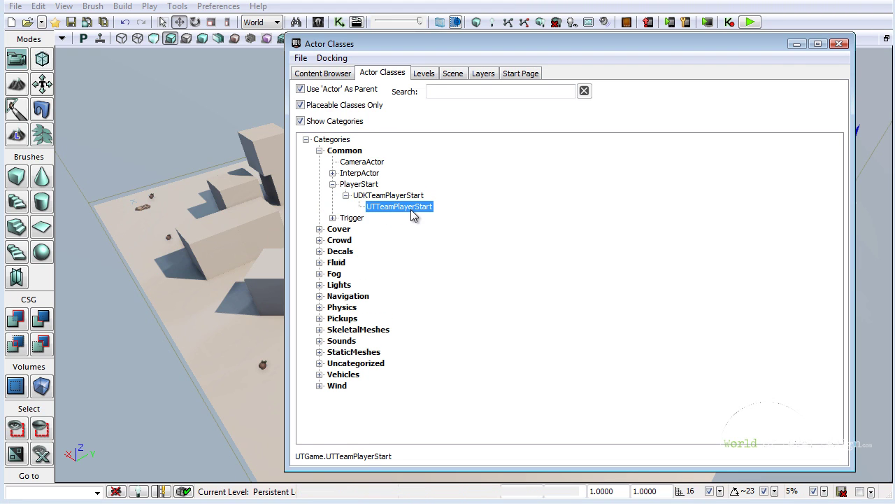
Add a UTTeamPlayerStart on the floor in front of the stacked boxes near the blue flag base
click(839, 43)
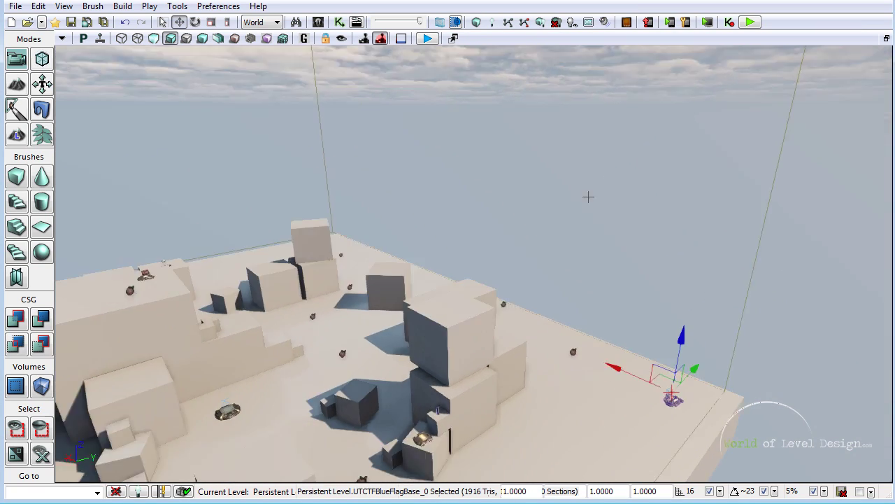
right_drag(588, 196, 490, 278)
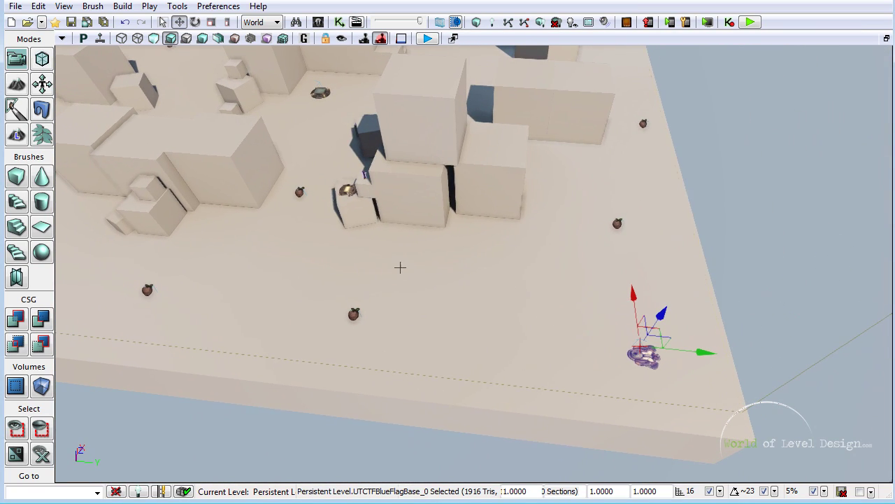
right_drag(400, 267, 355, 356)
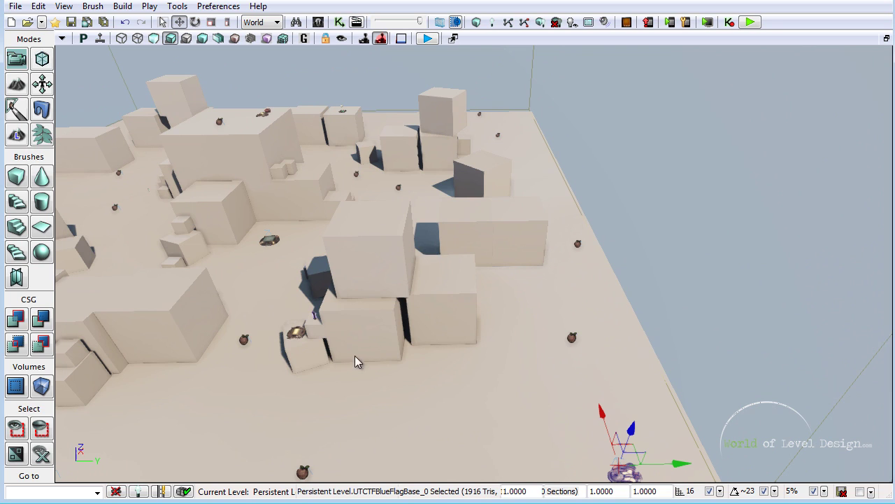
right_click(344, 404)
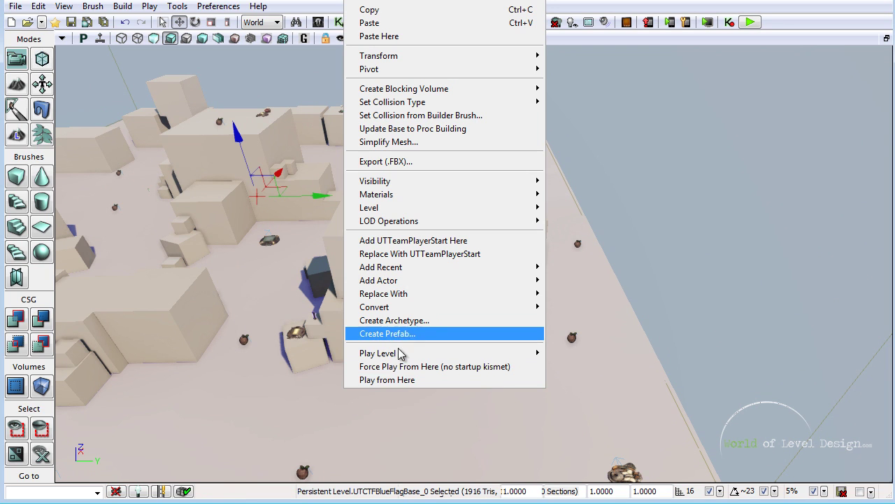
click(412, 240)
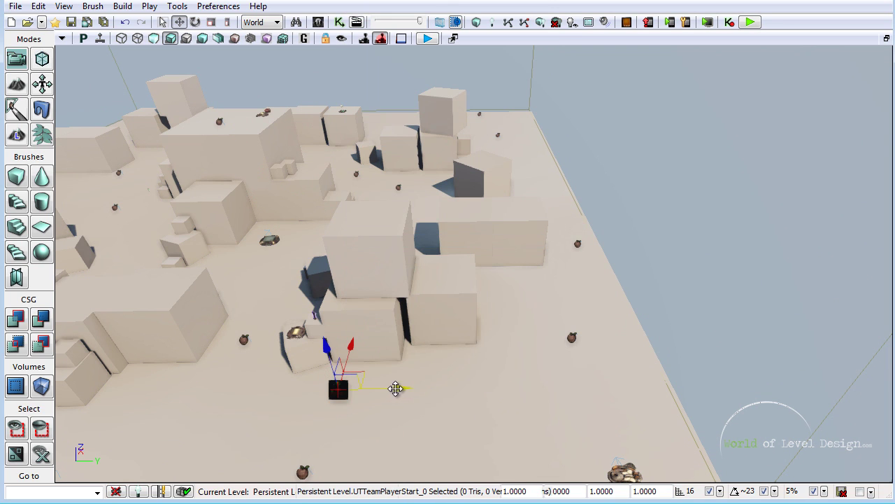
Duplicate the UTTeamPlayerStart twice and position the copies around the blue flag base
alt+drag(395, 389, 679, 386)
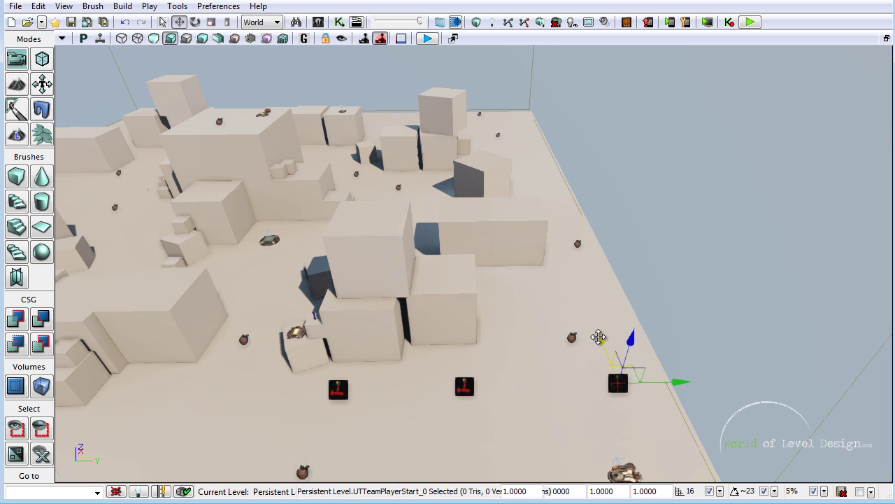
drag(599, 337, 570, 380)
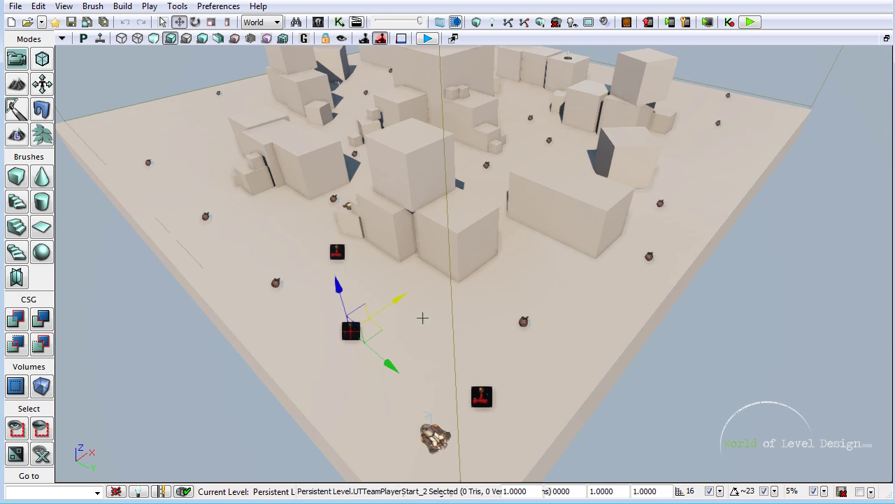
right_drag(422, 318, 366, 374)
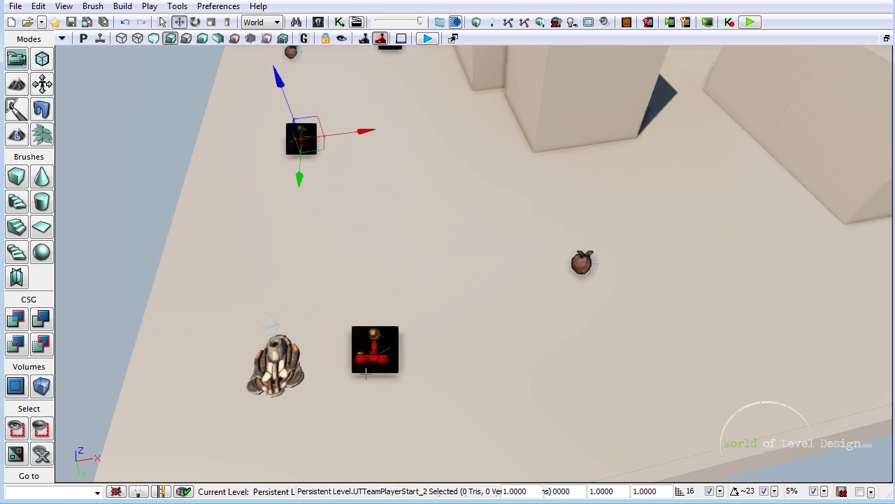
drag(365, 373, 376, 355)
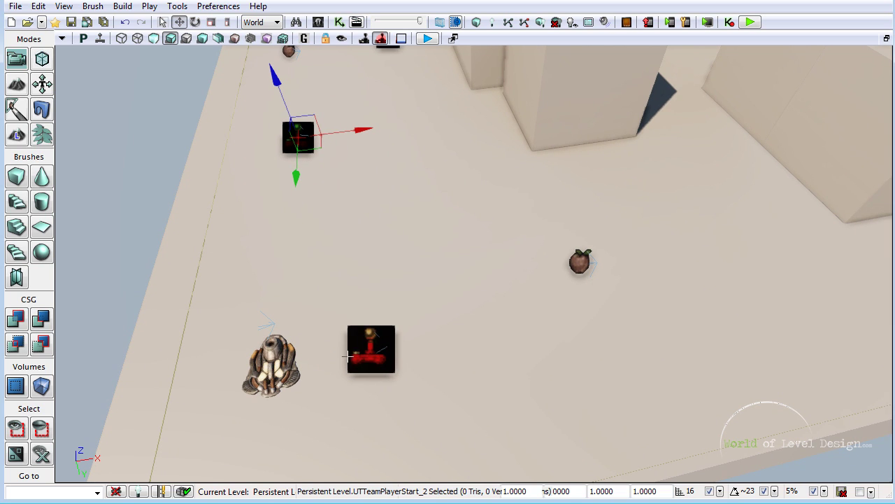
Inspect the properties of the flag base beside the new team player starts
double_click(280, 364)
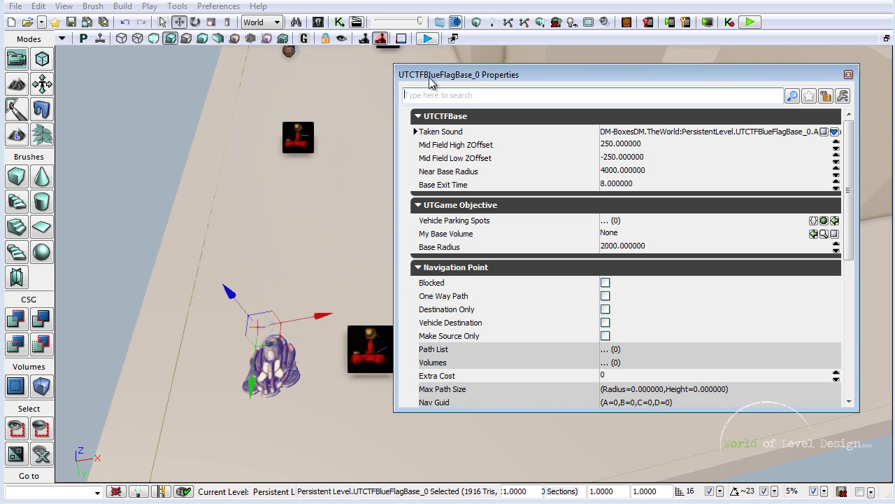
click(849, 75)
right_drag(536, 249, 511, 272)
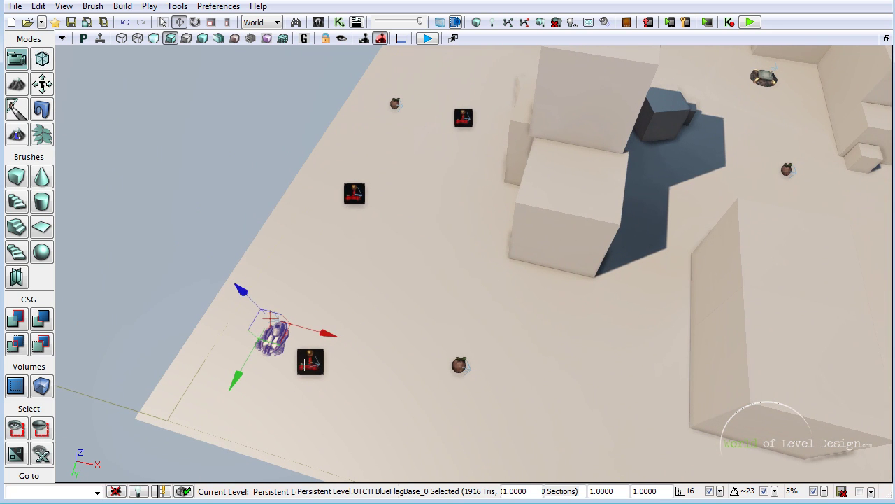
Copy the three UTTeamPlayerStarts across to the opposite corner and arrange them around the red flag base
click(306, 363)
ctrl+click(358, 201)
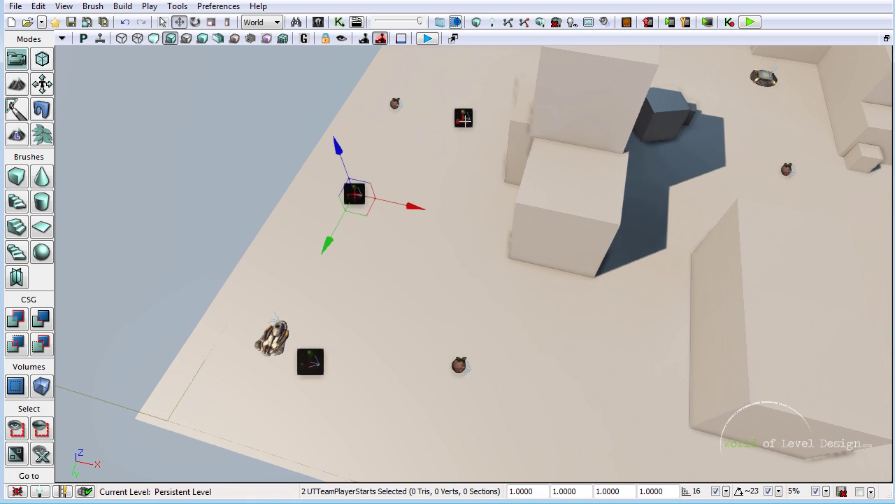
ctrl+click(465, 121)
alt+shift+drag(522, 131, 893, 322)
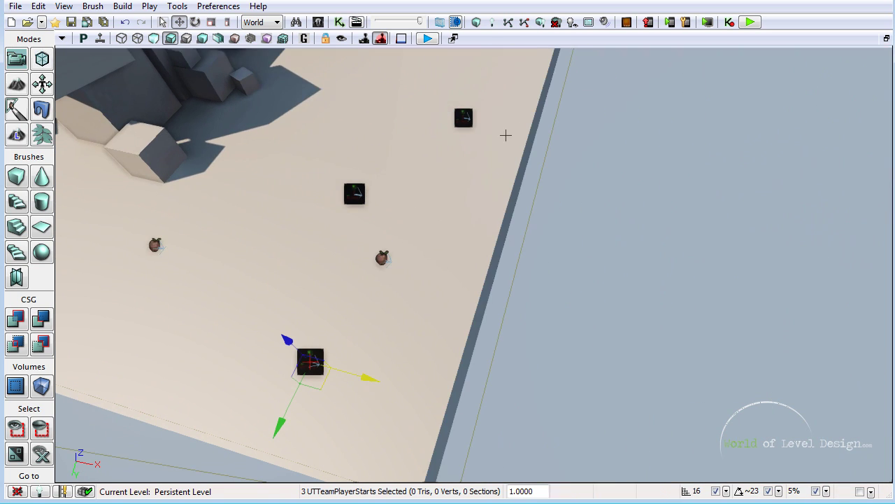
right_drag(506, 135, 74, 168)
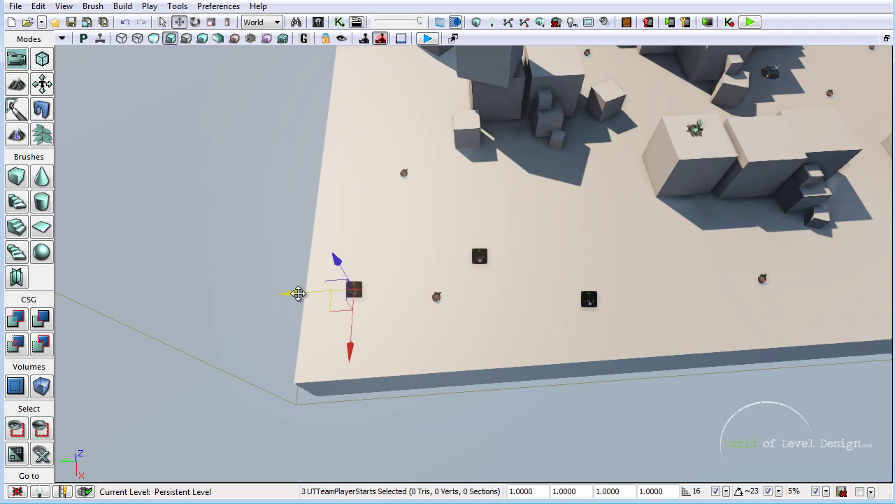
shift+drag(299, 293, 892, 234)
click(589, 294)
drag(600, 349, 594, 314)
Set the Team Number of the UTTeamPlayerStart beside the blue flag base to 1
right_drag(444, 275, 482, 328)
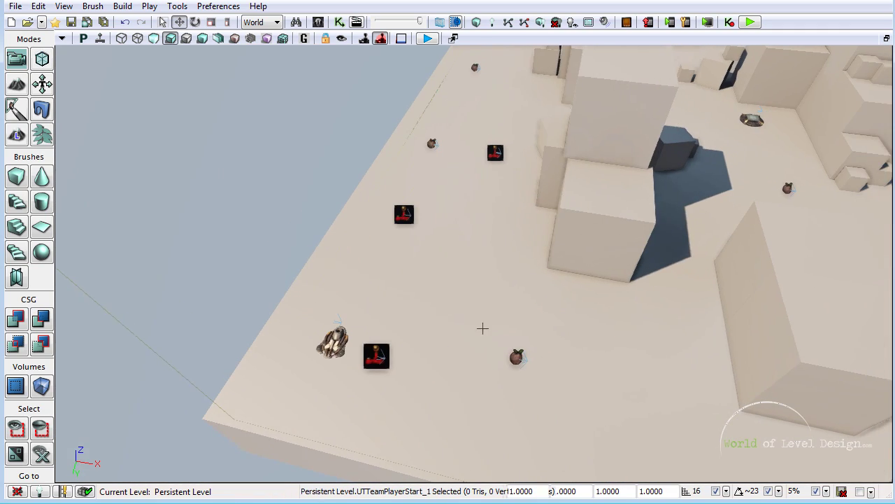
double_click(383, 366)
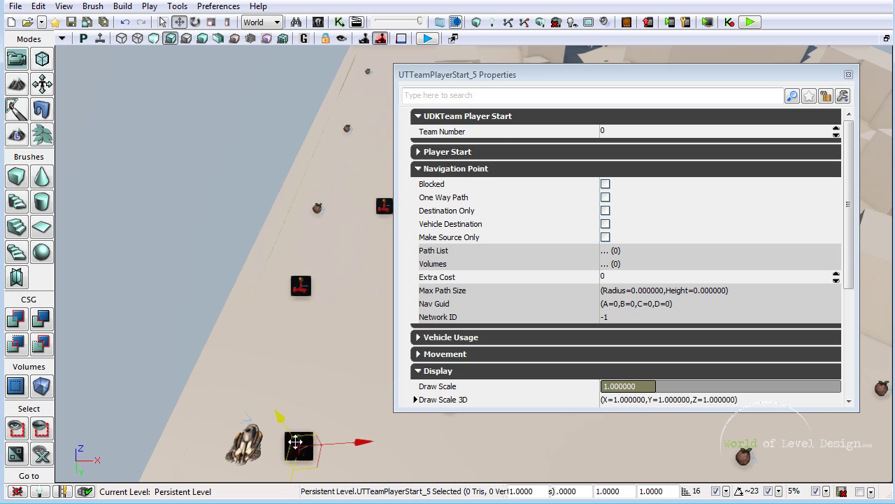
click(440, 132)
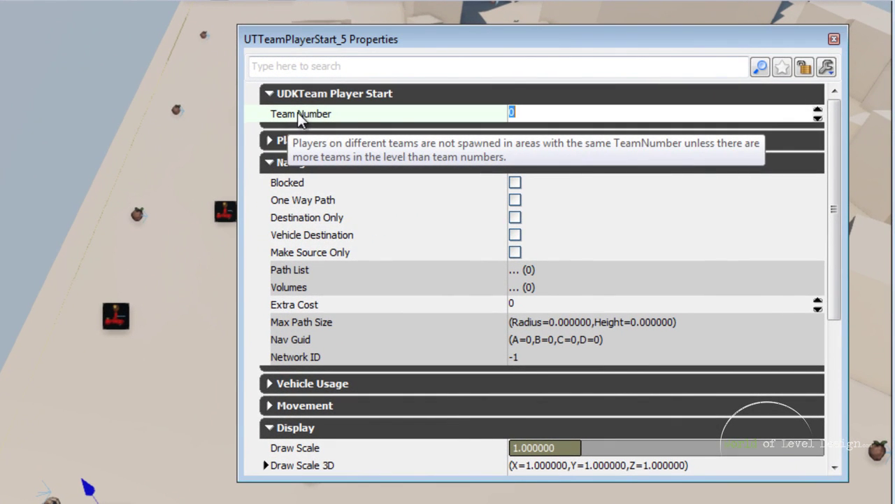
key(Return)
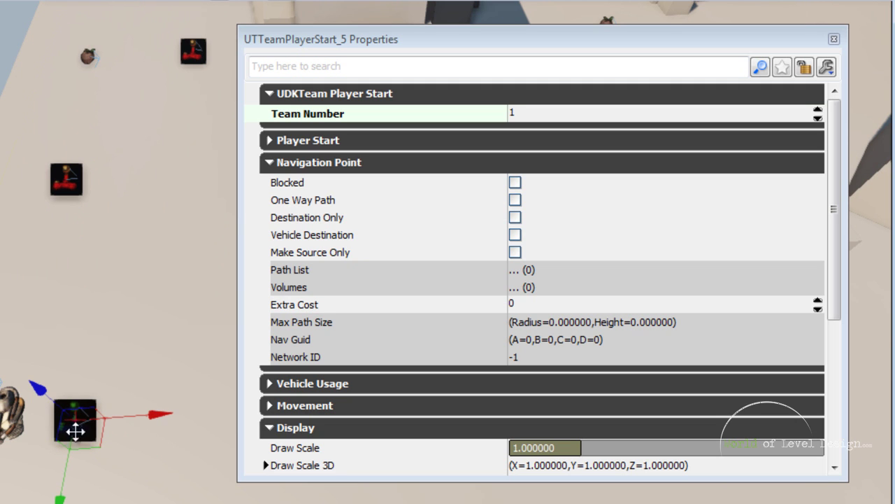
Set the Team Number to 1 on the other two UTTeamPlayerStarts on the blue side and close the properties
click(70, 177)
click(539, 115)
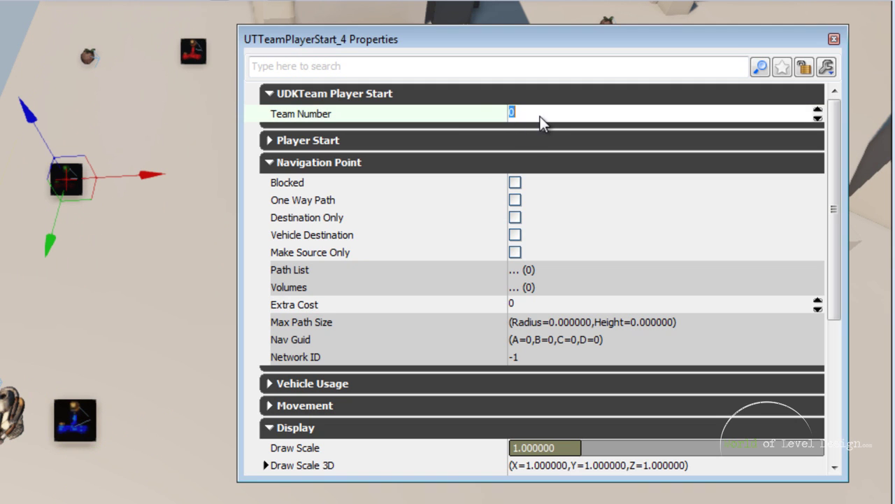
text(1)
key(Return)
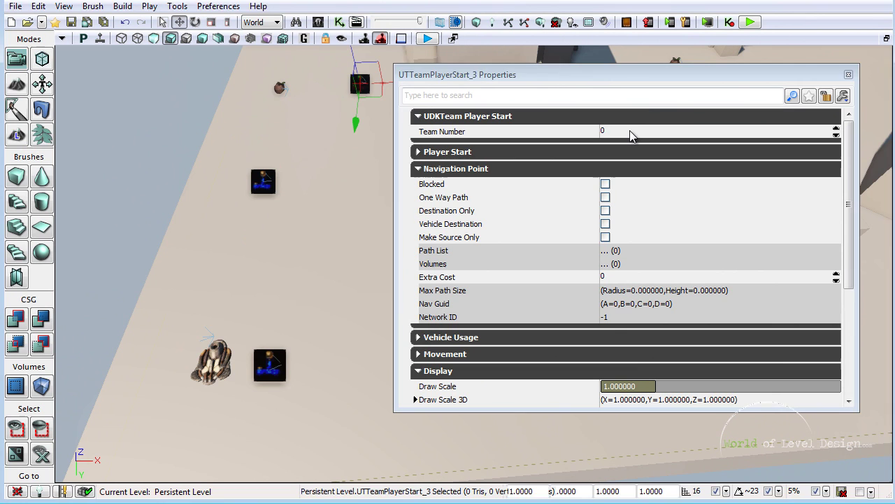
click(632, 136)
text(1)
key(Return)
click(849, 76)
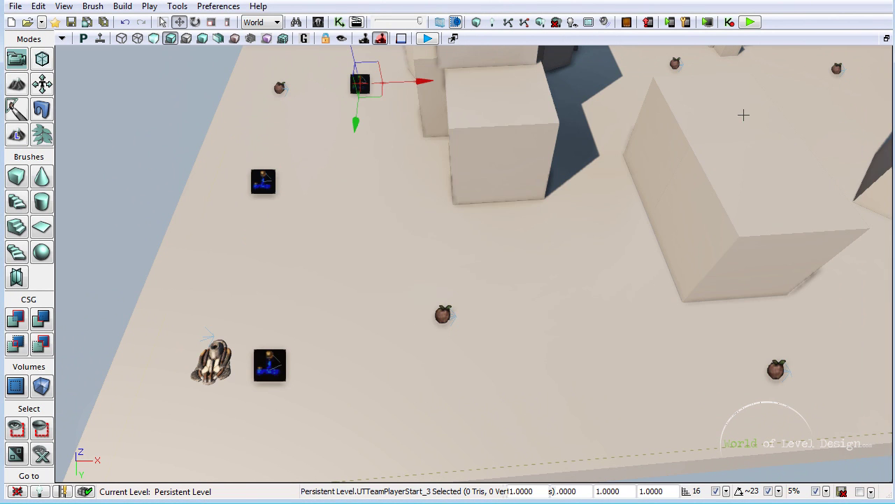
right_drag(573, 245, 468, 260)
click(468, 260)
right_drag(408, 272, 375, 271)
scroll(375, 273, up, 5)
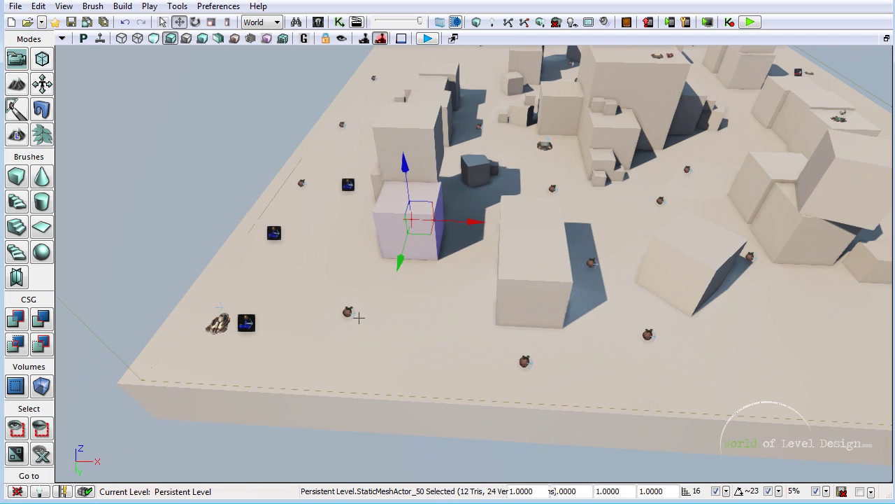
right_drag(320, 285, 391, 200)
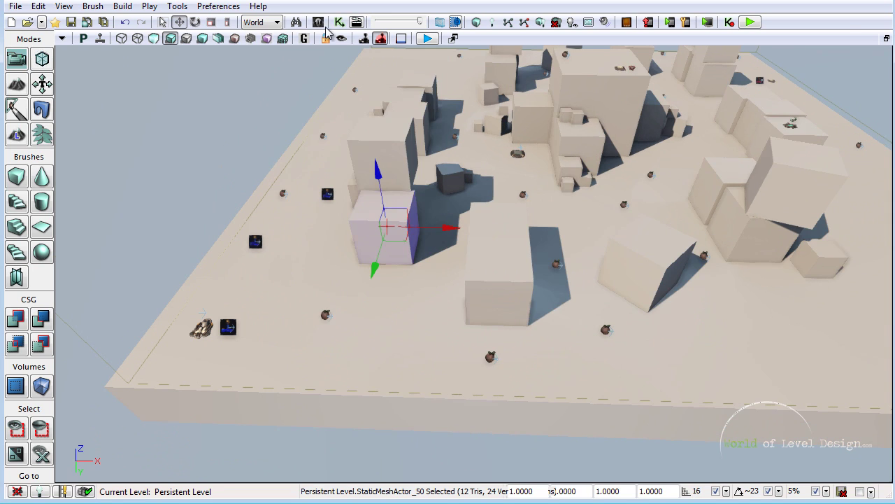
Add a UTDefensePoint from the Navigation actor classes on the floor between the blue team player starts and the stacked boxes
click(319, 24)
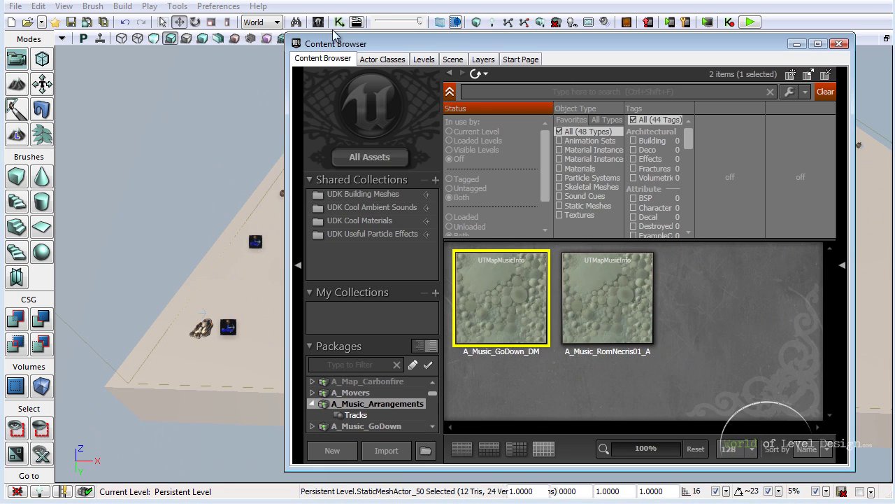
click(381, 60)
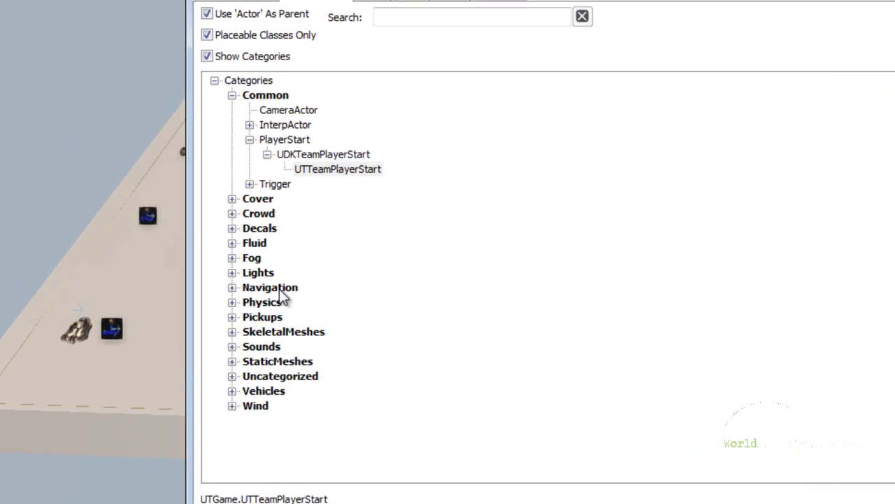
double_click(348, 296)
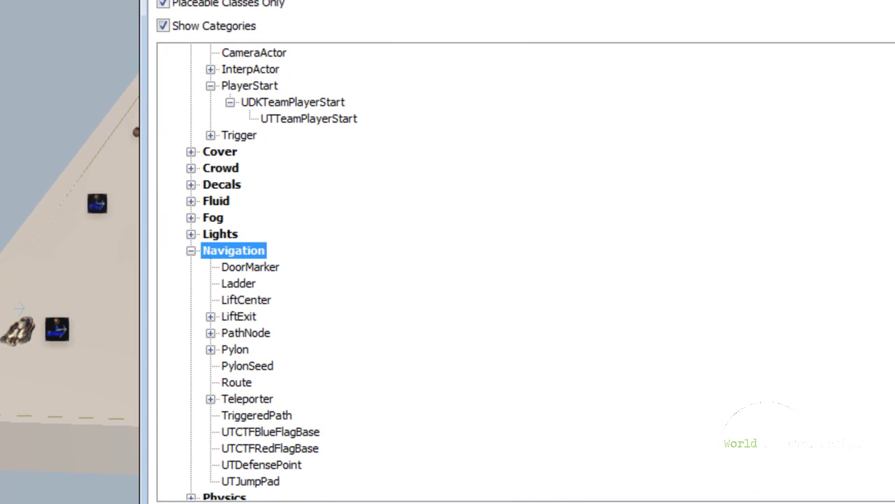
click(262, 464)
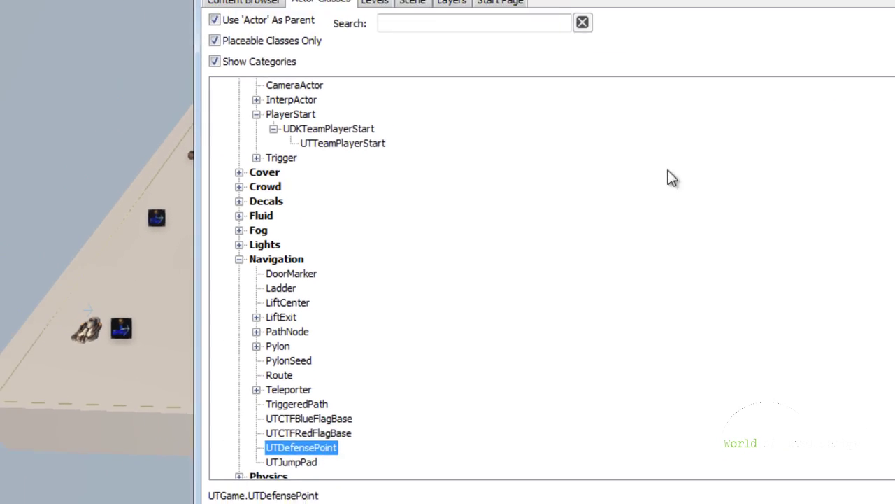
right_click(301, 372)
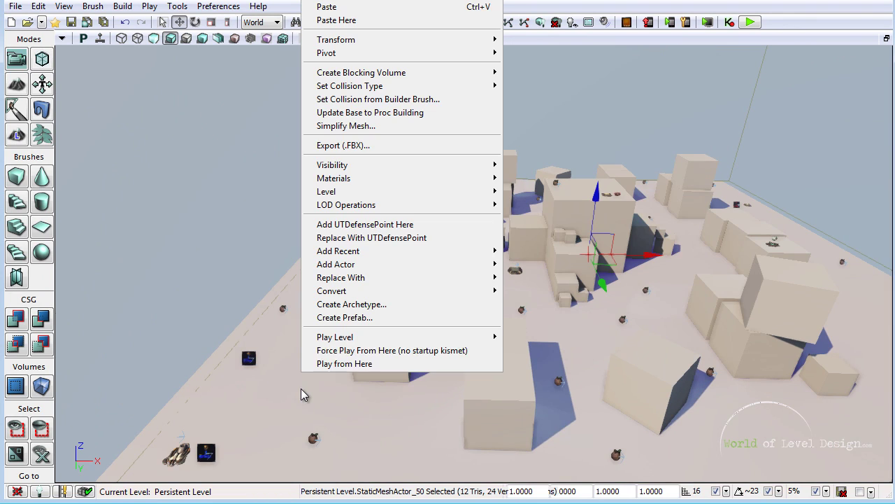
click(374, 224)
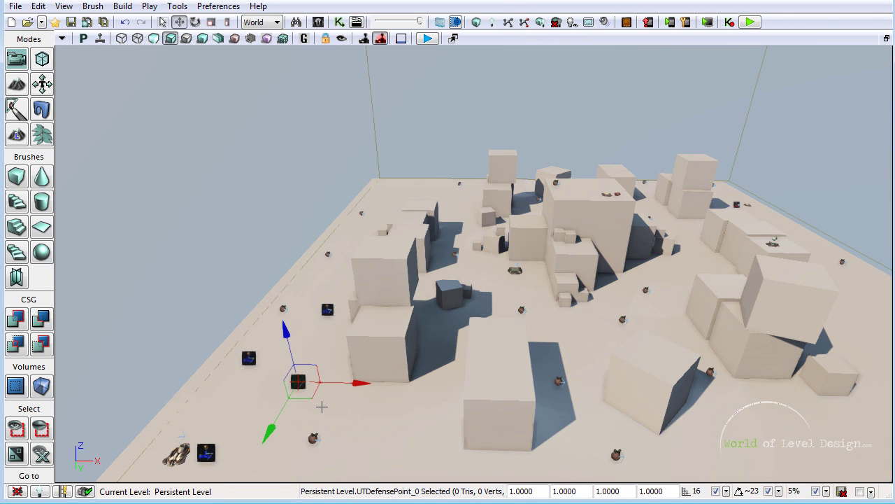
Move the nearest team player start away from the blue flag base and shift the nearby path node along the Y axis
right_drag(322, 406, 503, 298)
scroll(503, 298, up, 5)
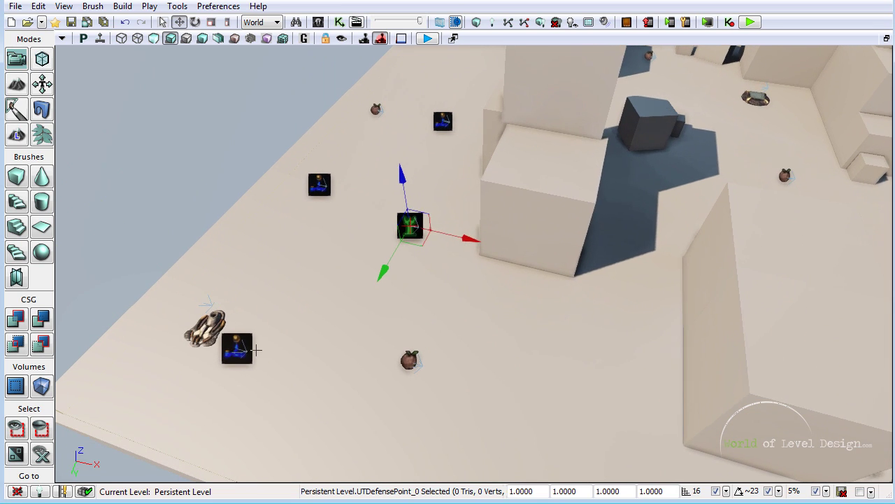
click(252, 350)
click(248, 353)
drag(289, 366, 371, 401)
scroll(433, 350, up, 5)
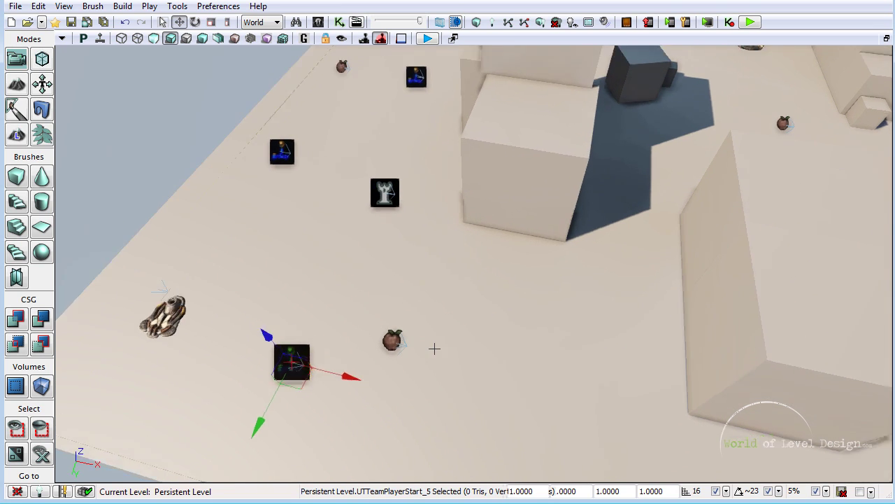
click(329, 407)
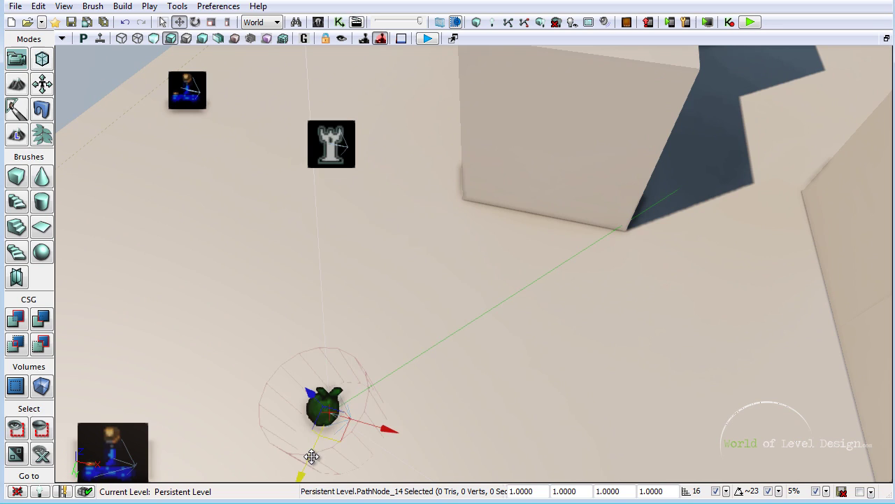
drag(312, 455, 377, 359)
Set the UTDefensePoint's Defended Objective to the blue flag base, keeping its properties locked while selecting the base
right_drag(371, 322, 440, 228)
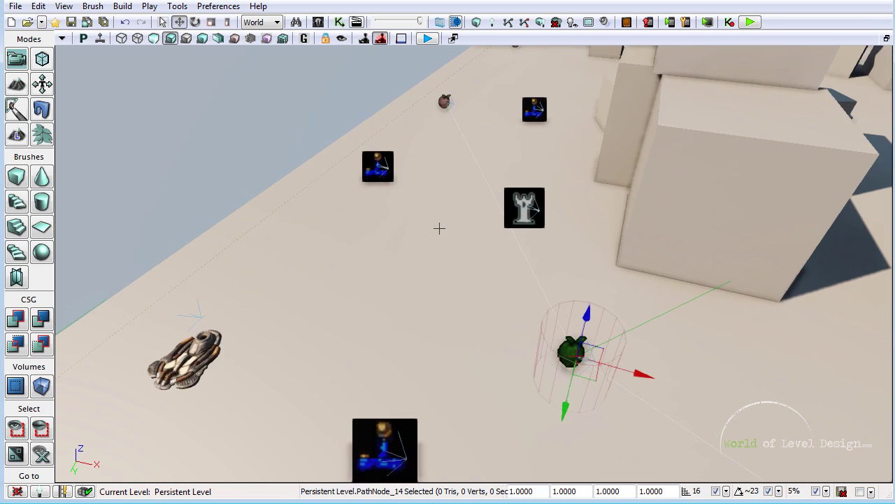
double_click(531, 195)
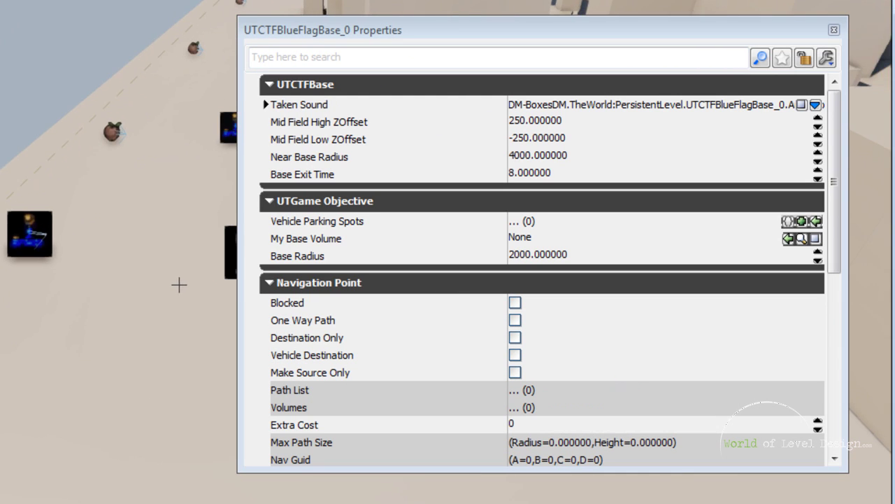
click(189, 269)
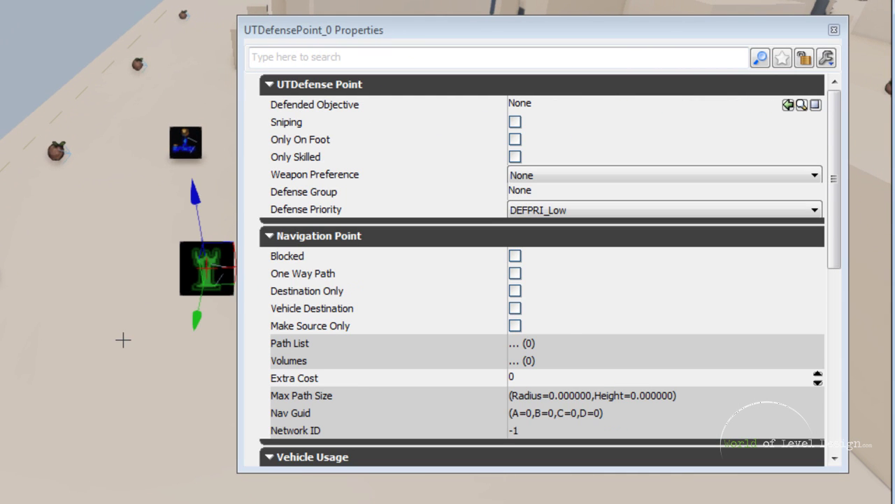
drag(123, 340, 73, 367)
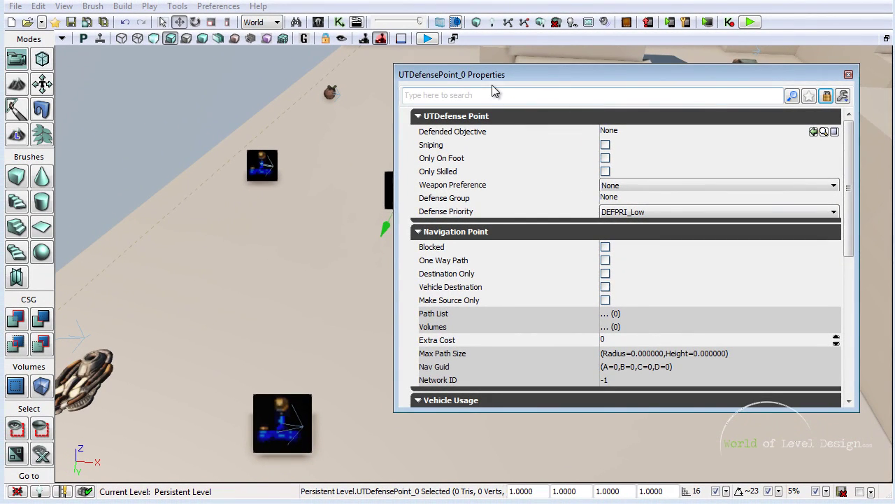
drag(498, 75, 533, 77)
click(125, 334)
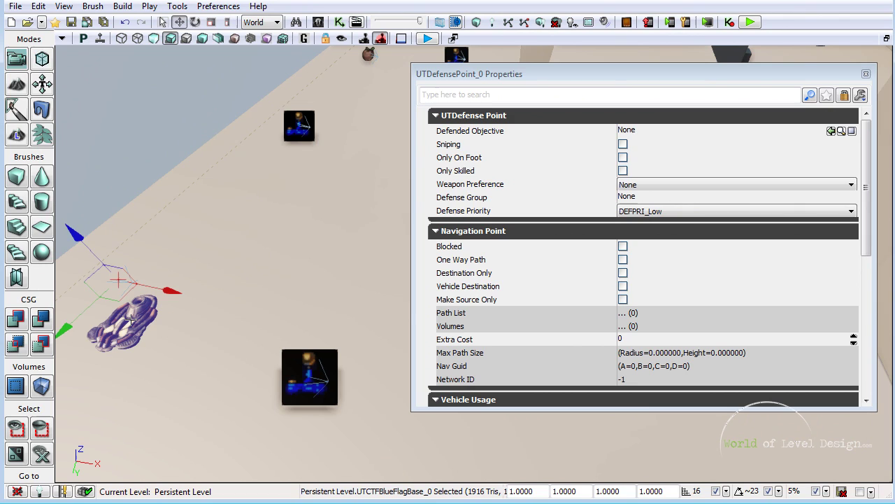
click(832, 131)
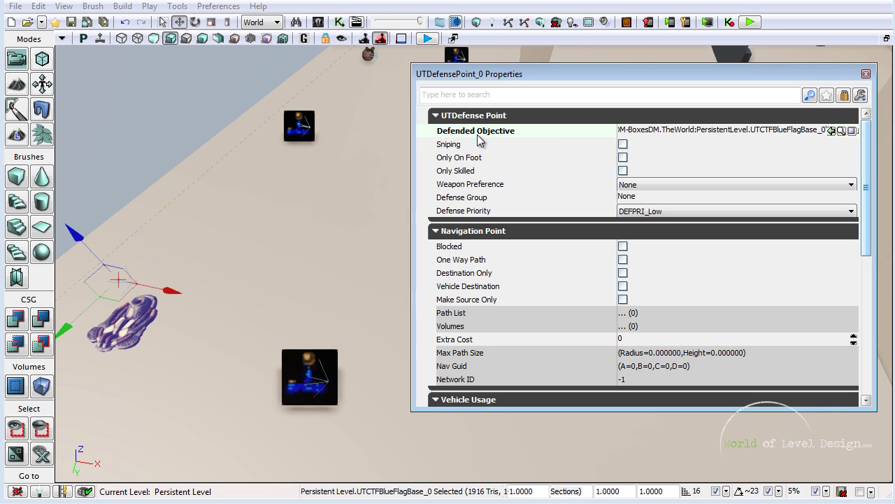
click(866, 74)
Duplicate the UTDefensePoint and place the copy beside a red team player start near the red flag base
click(446, 172)
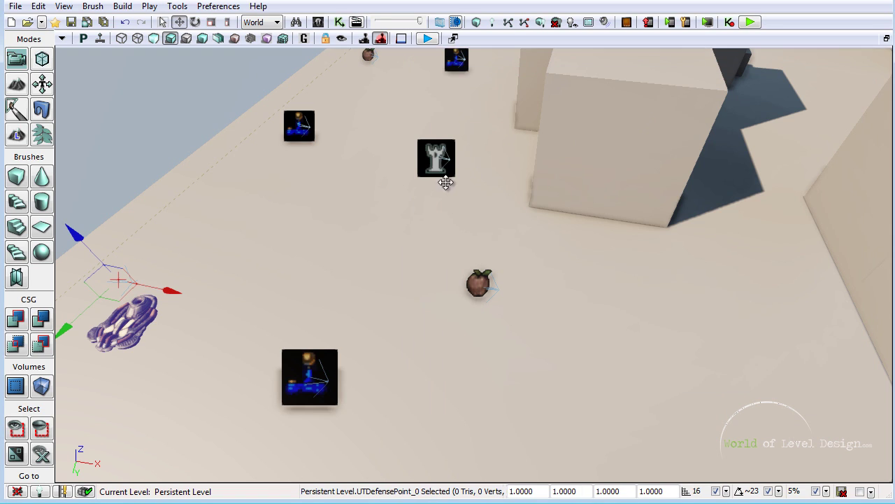
right_drag(448, 182, 546, 226)
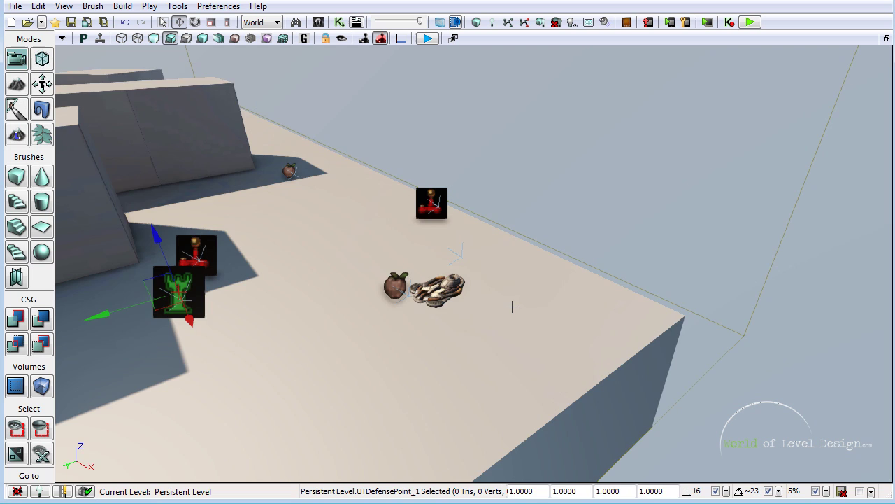
Set the duplicated UTDefensePoint's Defended Objective to the red flag base, locking its properties while the base is selected
right_drag(512, 306, 508, 280)
double_click(201, 364)
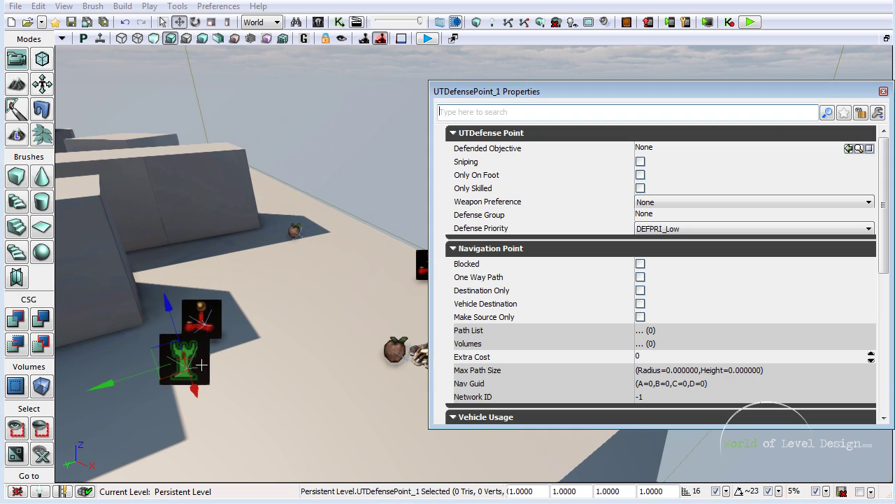
right_drag(373, 169, 363, 231)
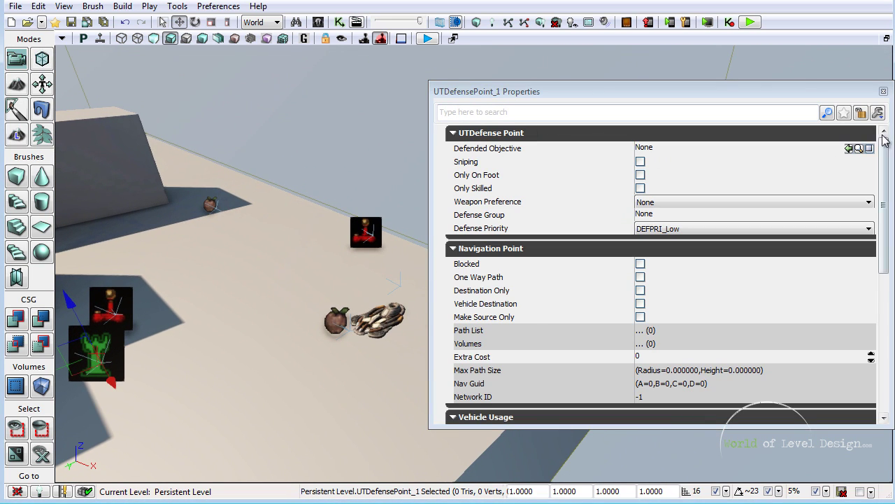
click(866, 117)
click(862, 113)
click(378, 310)
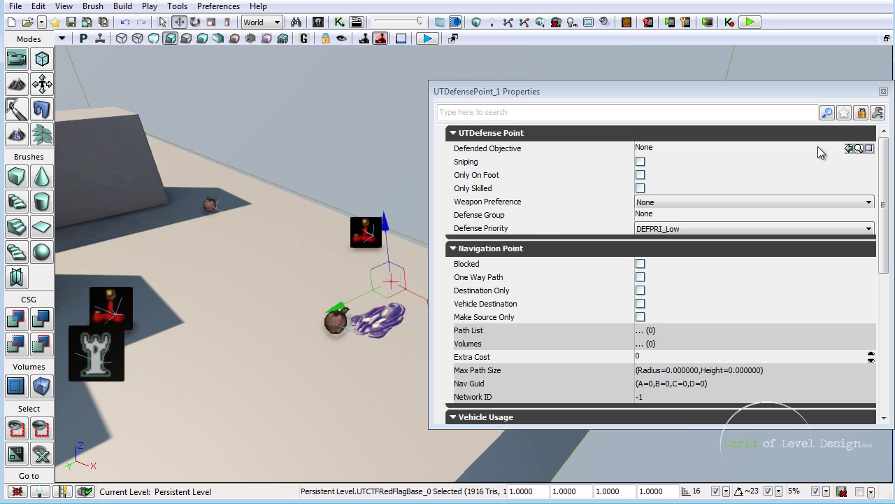
click(850, 148)
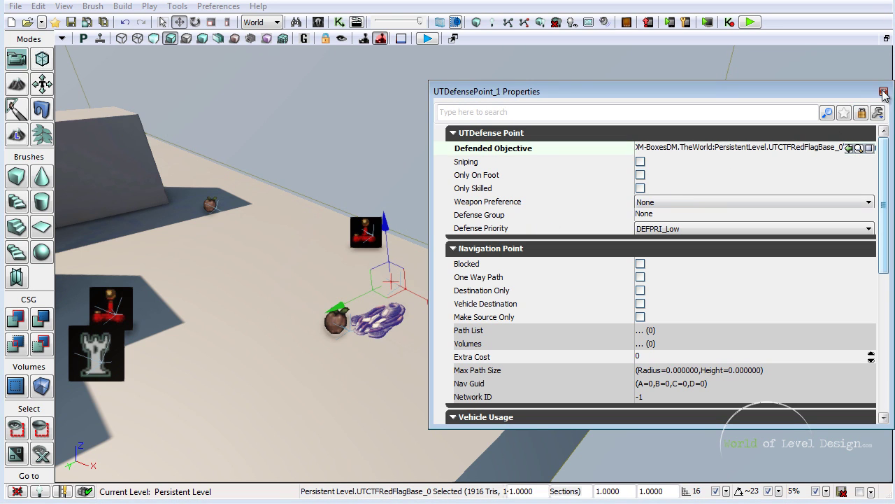
click(884, 92)
right_drag(413, 241, 395, 250)
click(259, 296)
right_drag(735, 246, 703, 245)
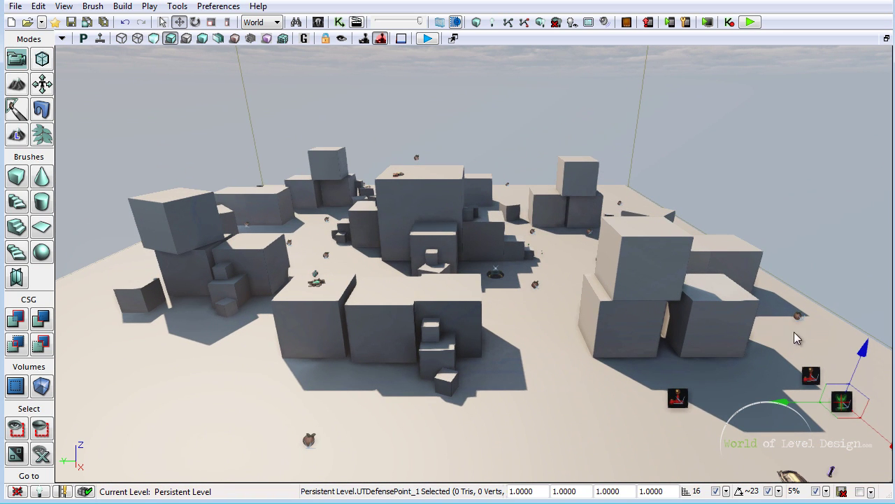
Save the level as a new map file named vCTF-BoxesCTF.udk
click(17, 6)
click(44, 72)
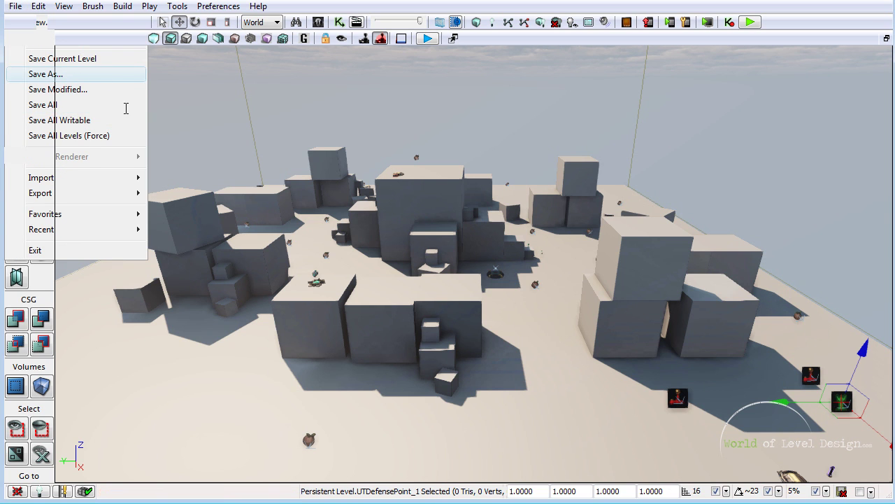
double_click(170, 423)
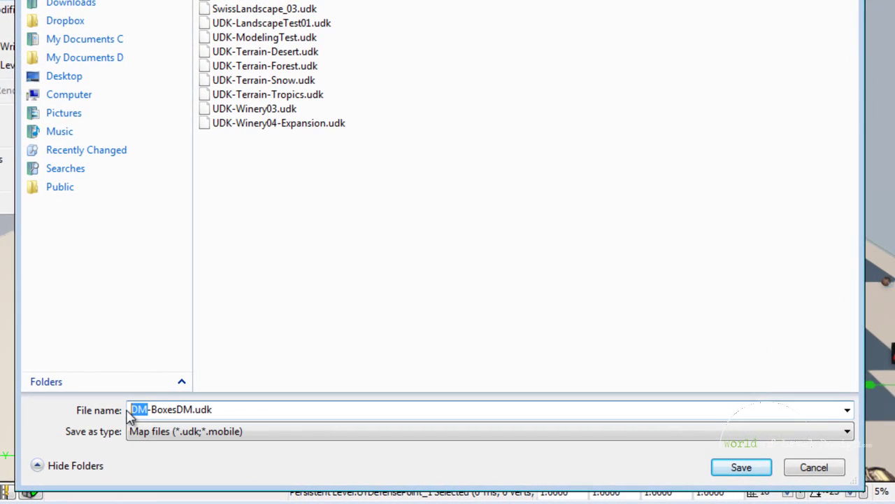
text(v)
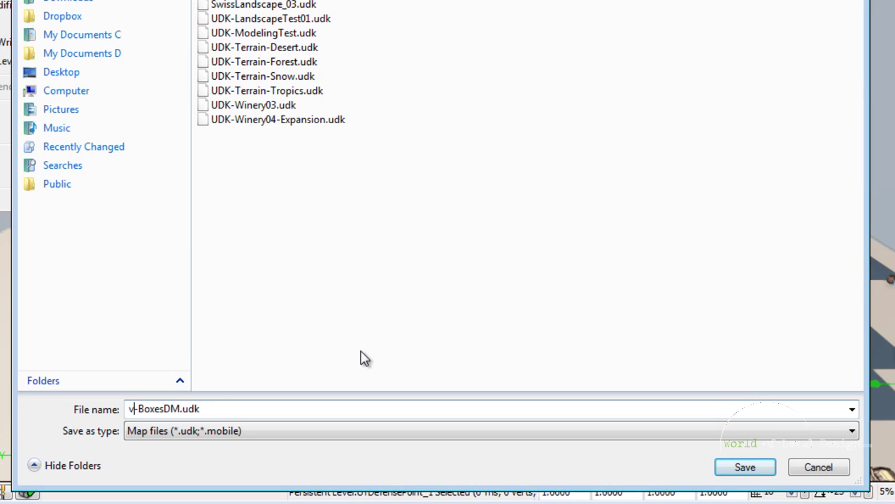
text(CTF)
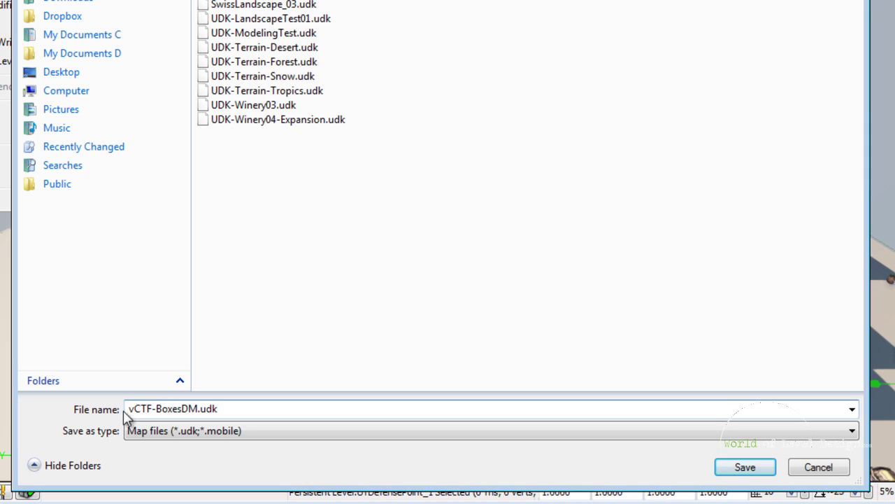
drag(151, 409, 129, 409)
drag(132, 409, 128, 409)
text(CTF)
double_click(145, 409)
drag(154, 409, 195, 410)
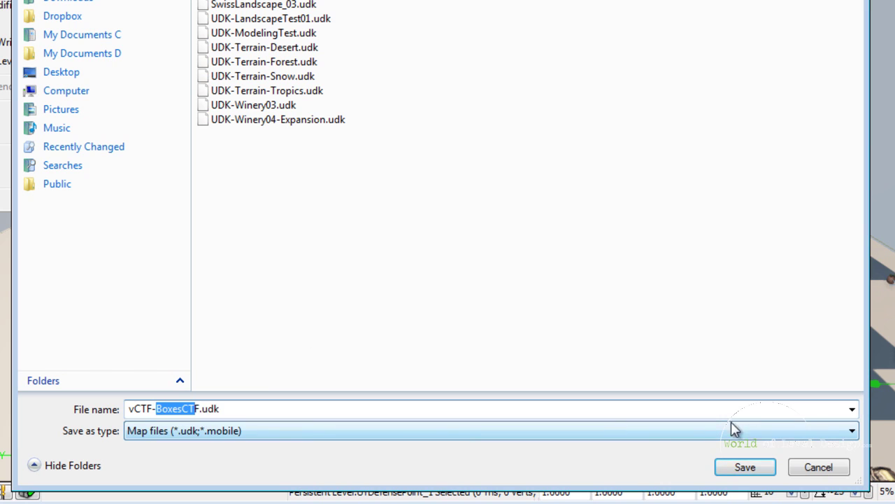
click(312, 385)
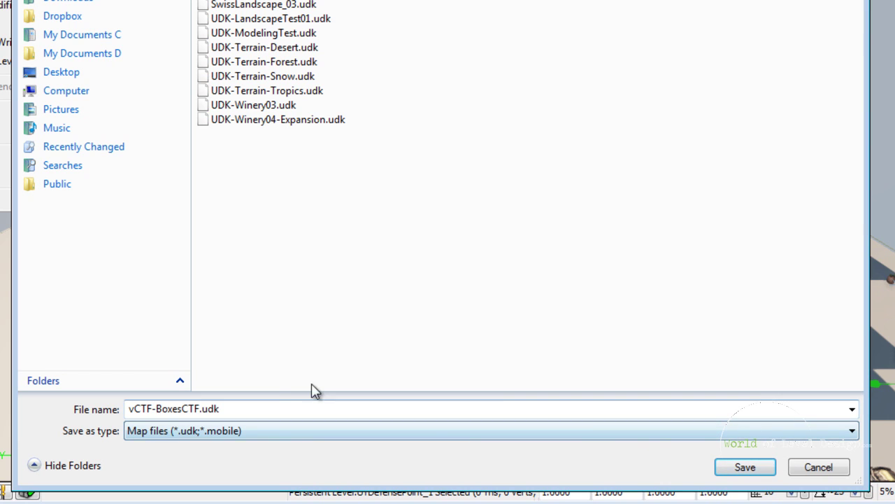
click(766, 473)
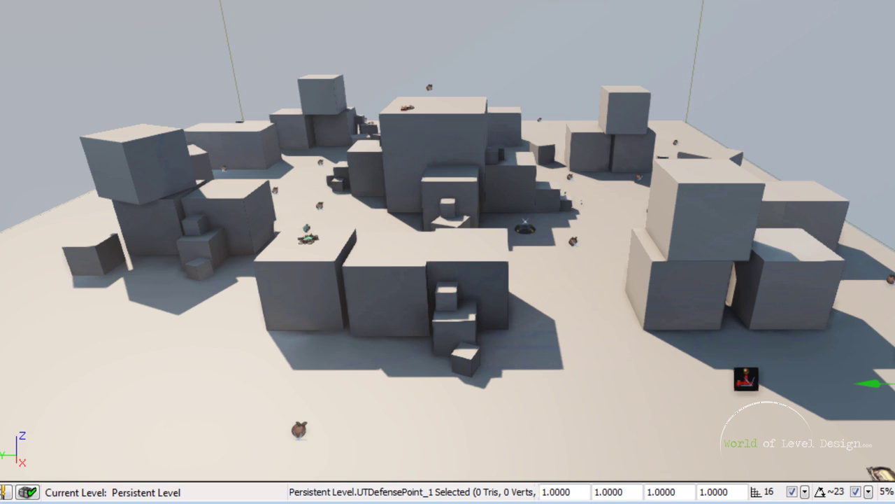
Remove the UTDeathmatch and UTTeamGame entries from the supported game types in the map's world properties
click(10, 0)
click(69, 1)
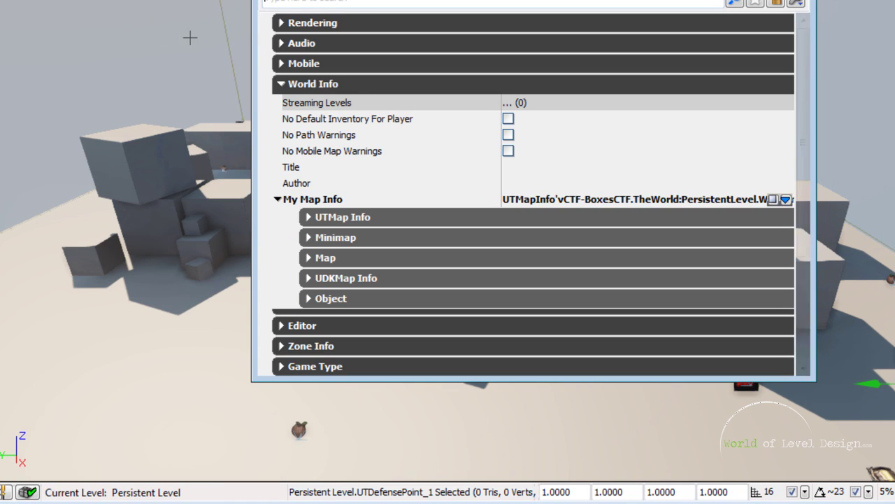
click(279, 200)
click(285, 81)
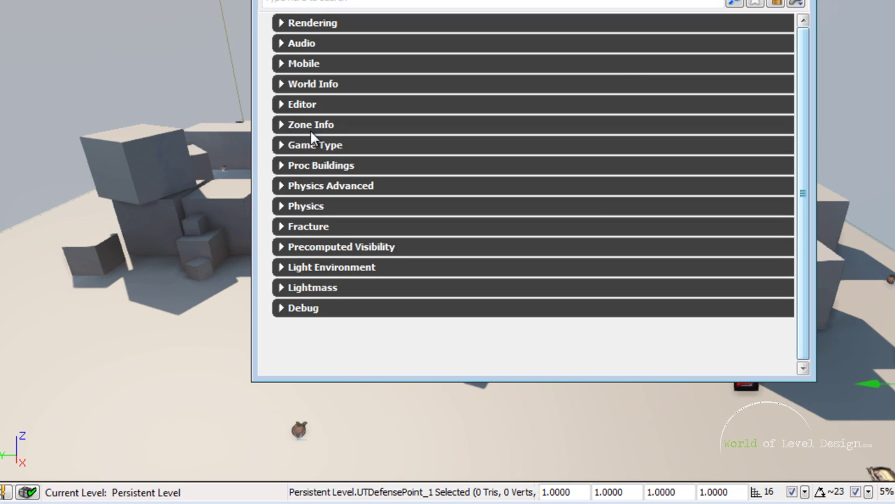
click(287, 145)
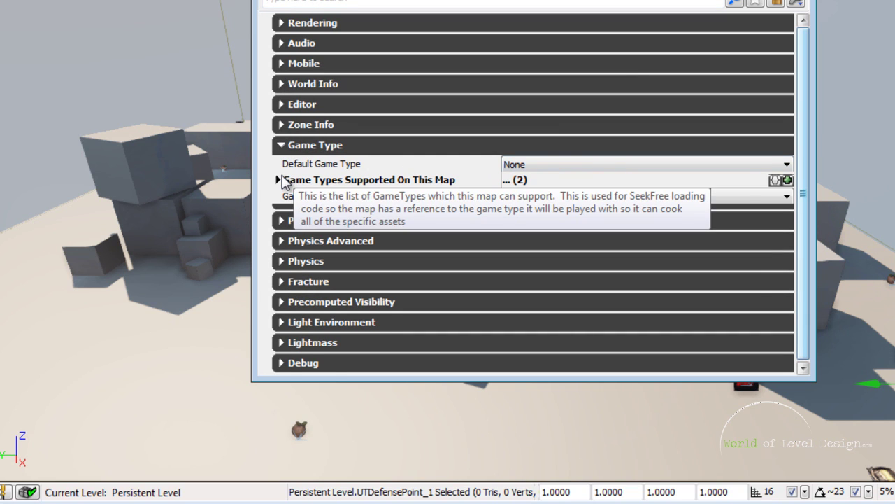
click(279, 180)
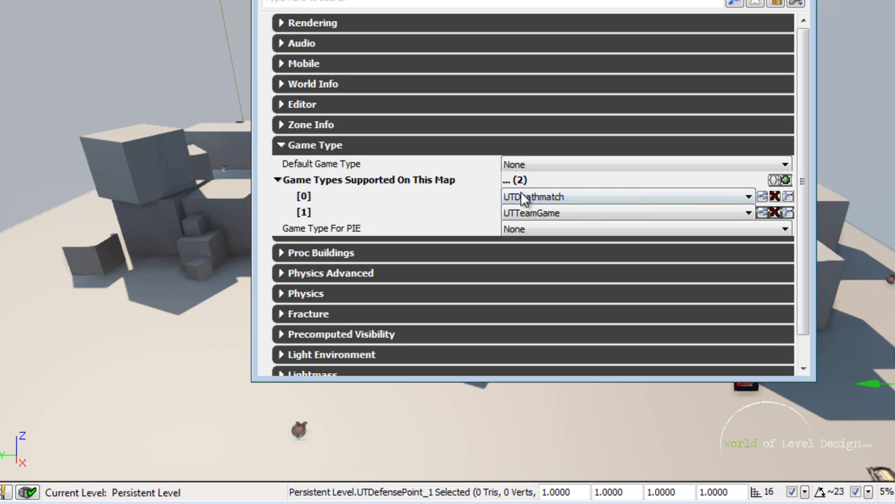
click(775, 196)
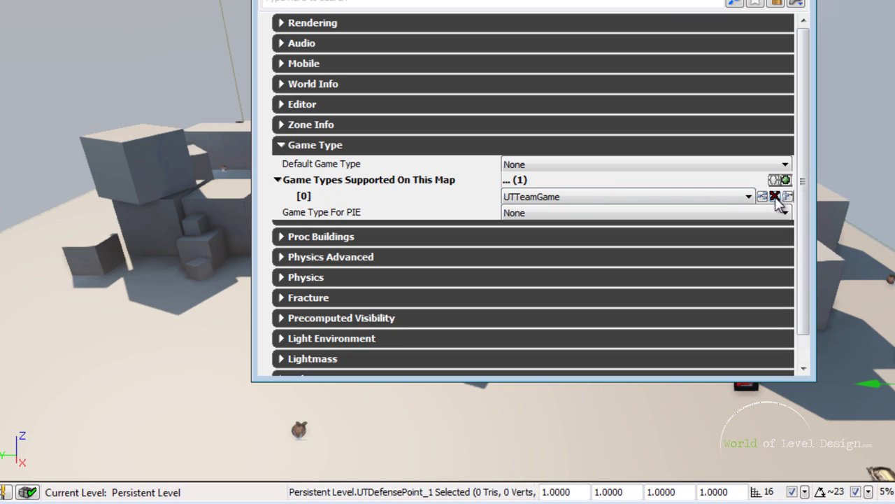
click(774, 196)
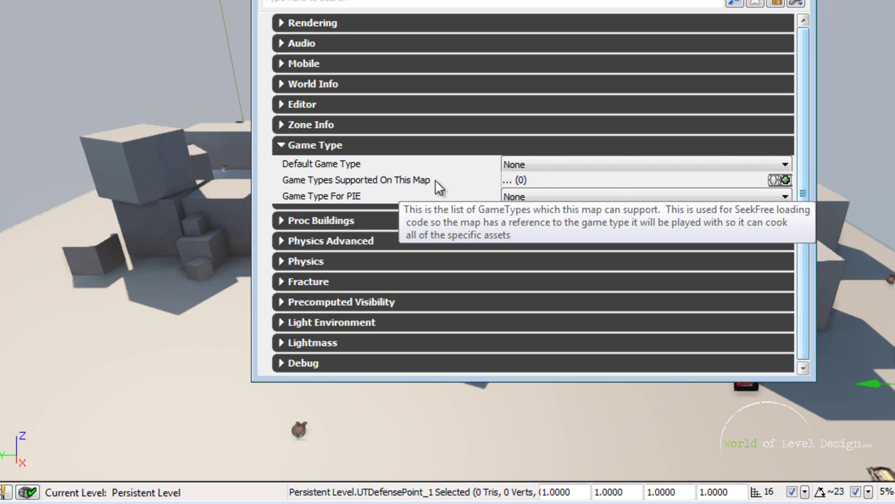
Add two supported game types to the map: UTCTFGame_Content and UTVehicleCTFGame_Content
click(786, 181)
click(786, 181)
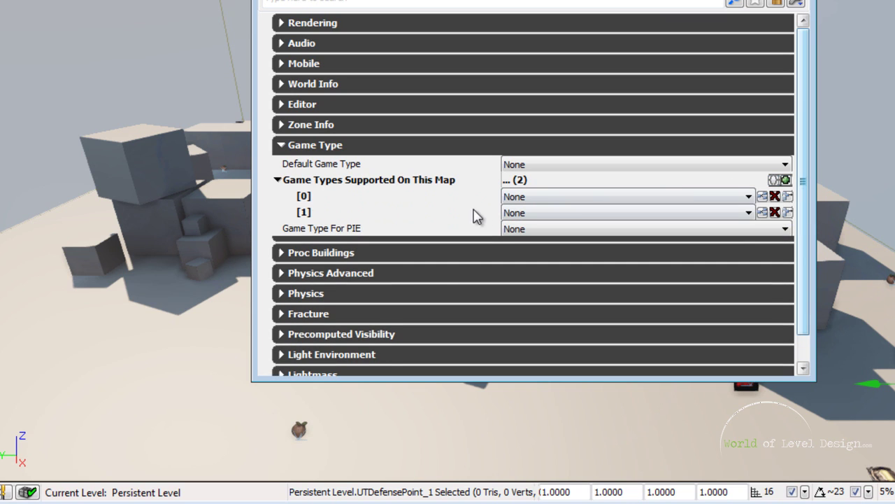
click(554, 196)
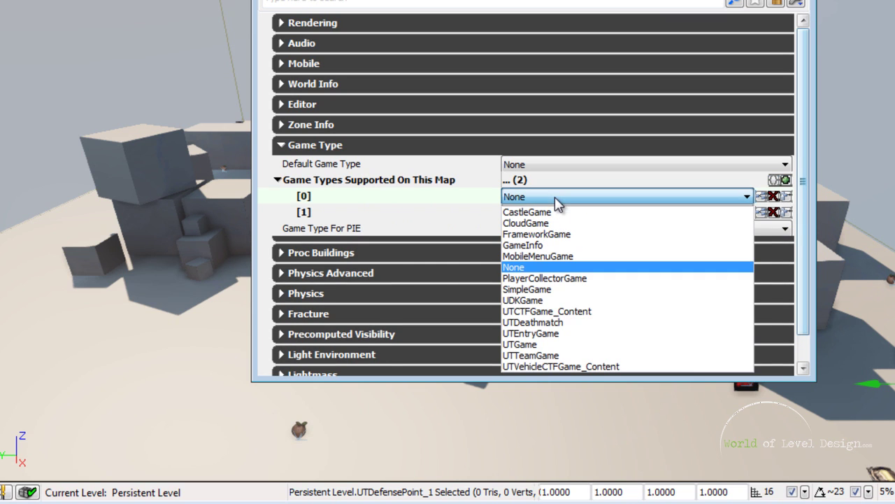
click(563, 312)
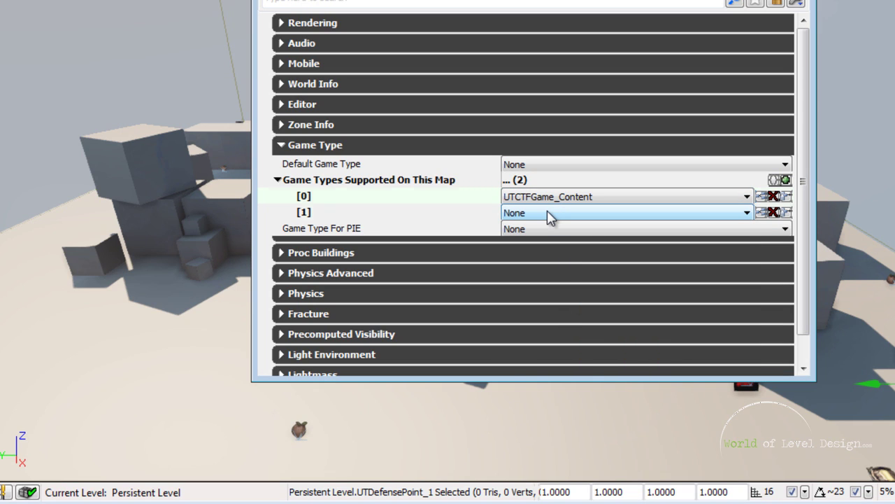
click(548, 213)
click(582, 383)
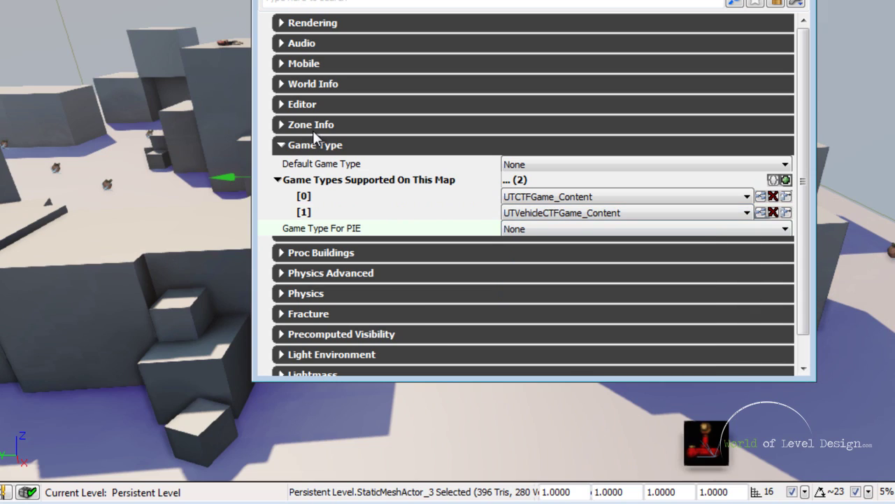
Set Recommended Players Max to 6 in the UTMap Info of the map's World Info
click(306, 87)
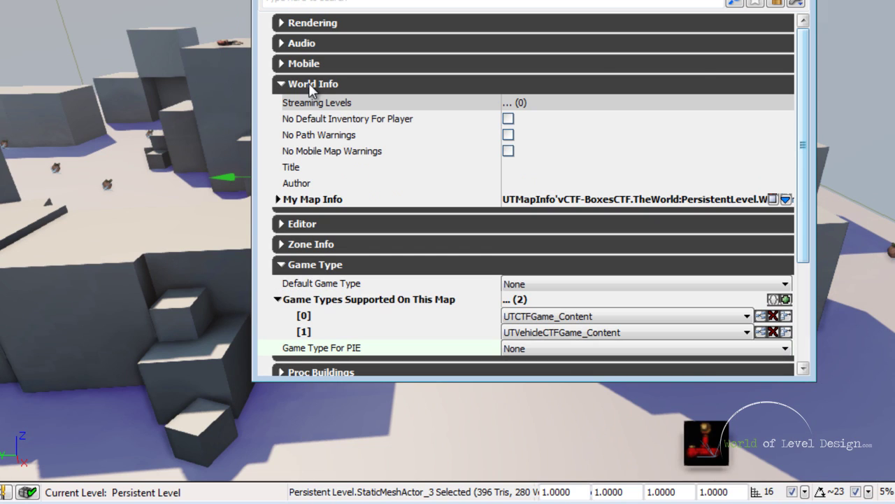
click(292, 203)
click(311, 217)
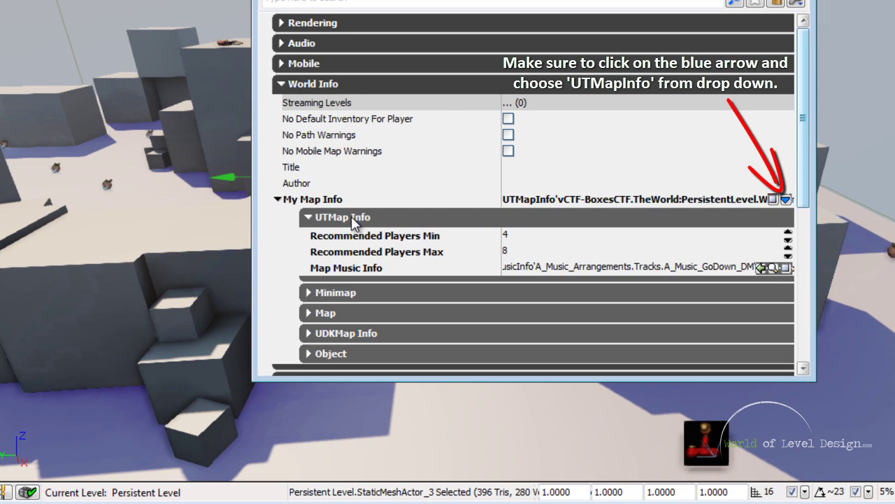
click(528, 237)
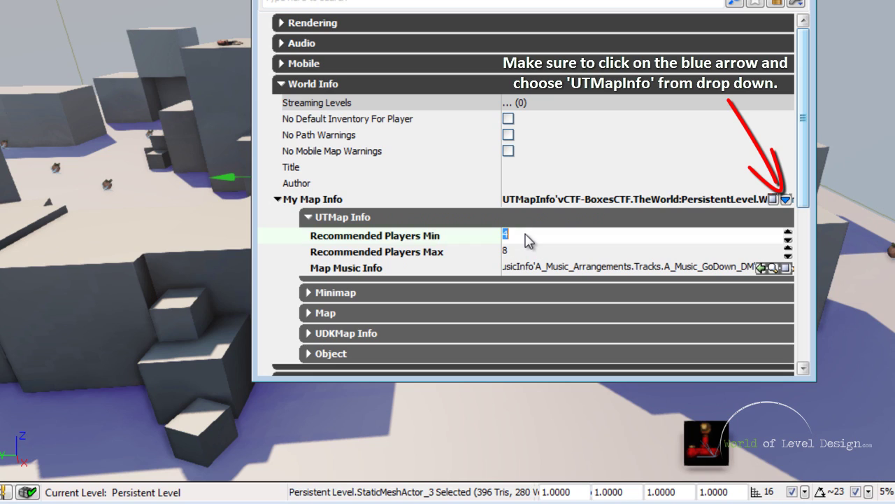
click(524, 251)
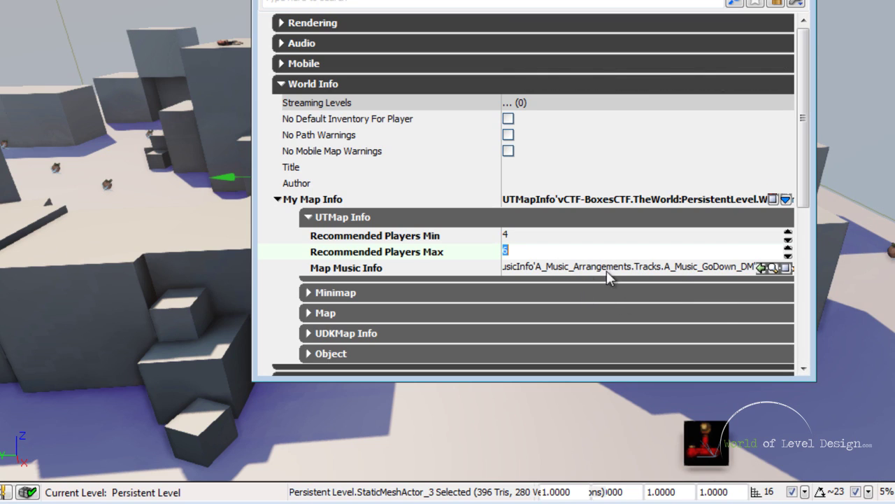
Assign A_Music_RomNecris01_A from the A_Music_Arrangements package as the Map Music Info
click(613, 268)
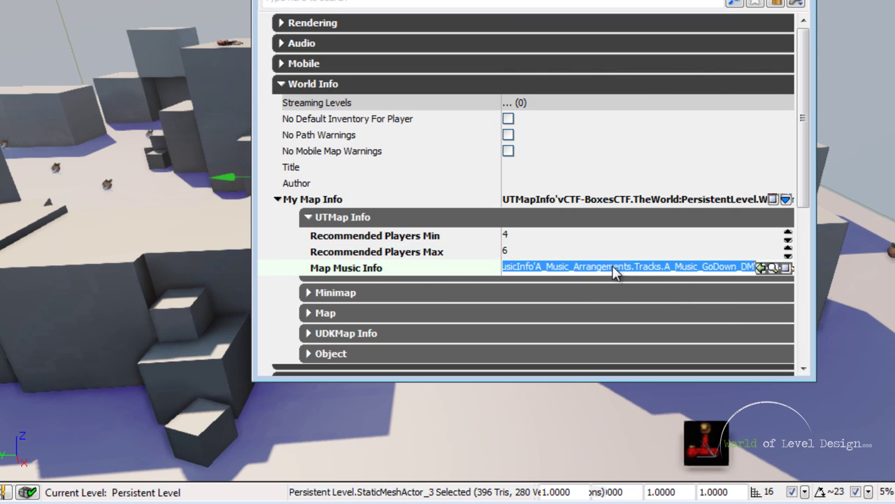
click(773, 267)
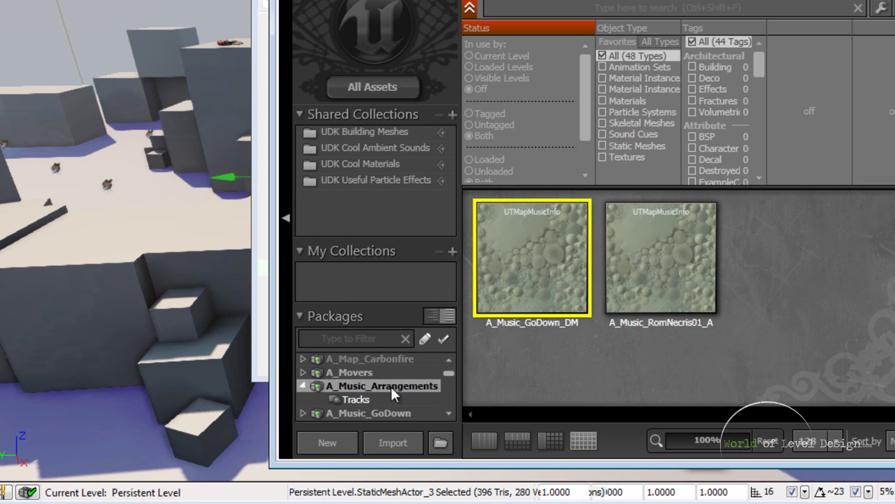
click(675, 269)
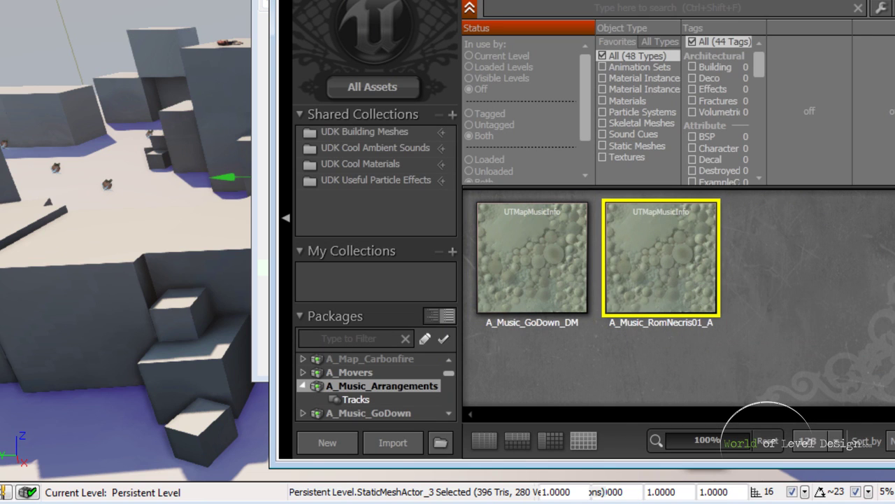
click(894, 1)
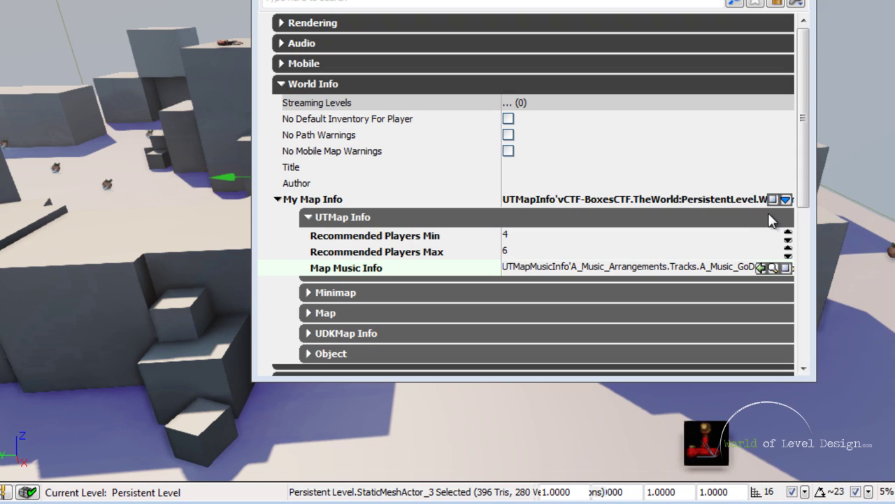
click(761, 268)
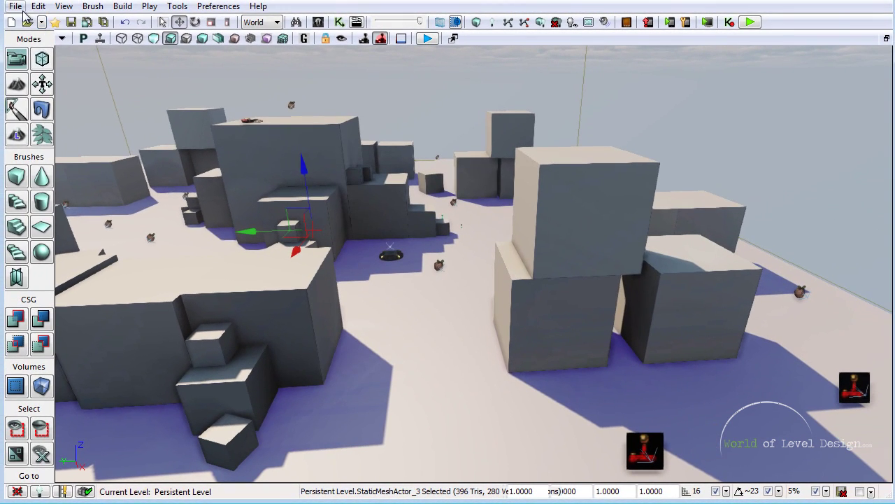
Save all packages of the Capture the Flag level
click(14, 7)
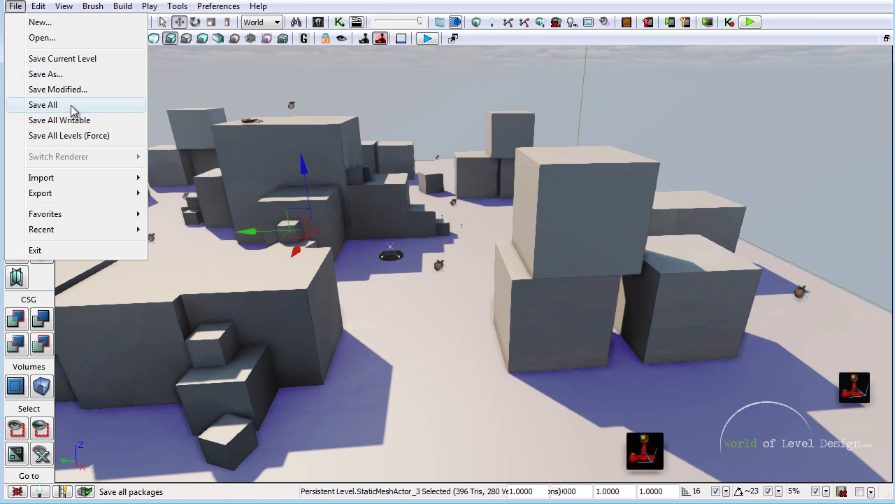
click(44, 105)
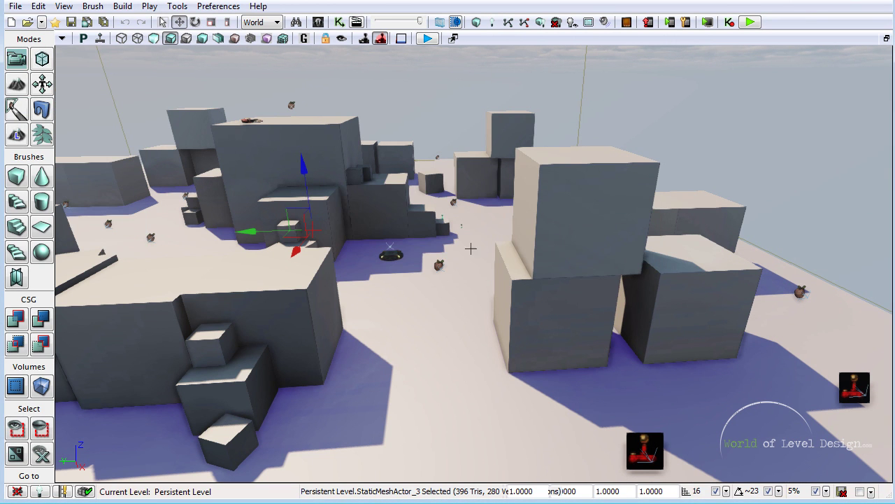
mouse_move(471, 249)
right_down()
mouse_move(433, 228)
mouse_move(462, 234)
right_up()
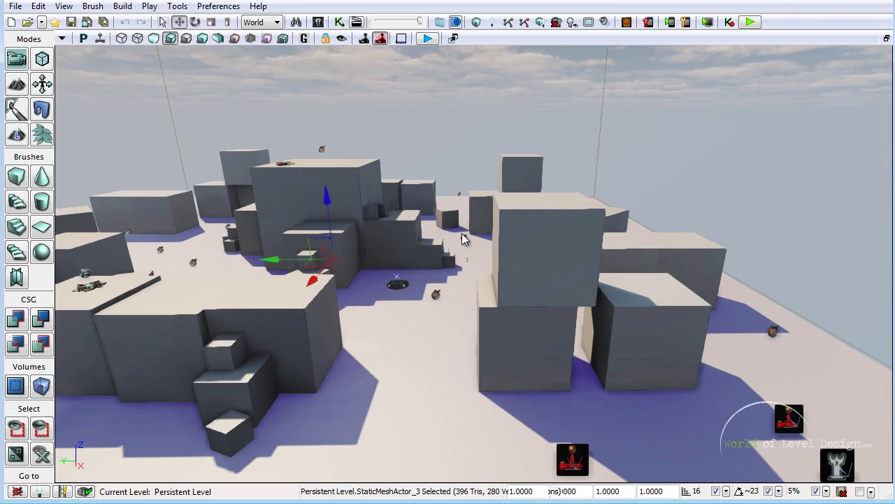
scroll(461, 239, down, 5)
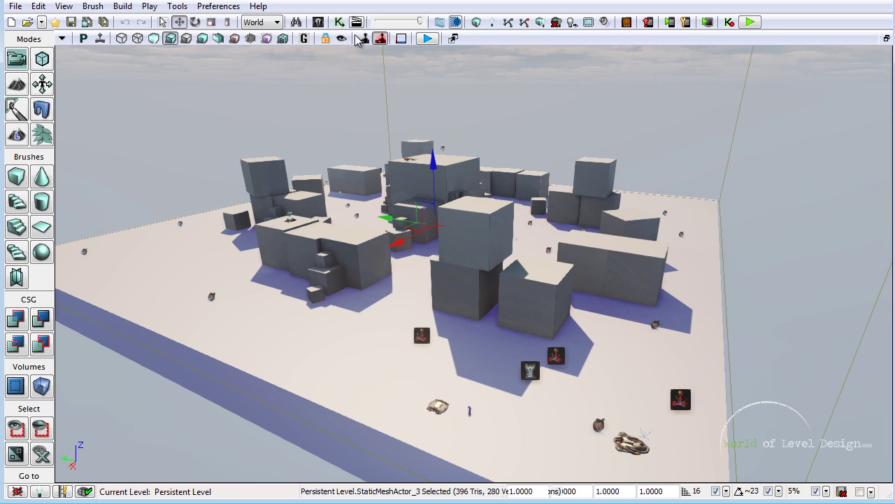
Build the AI paths, locate the unnecessary PathNode_14 reported by Map Check, and delete it
click(507, 23)
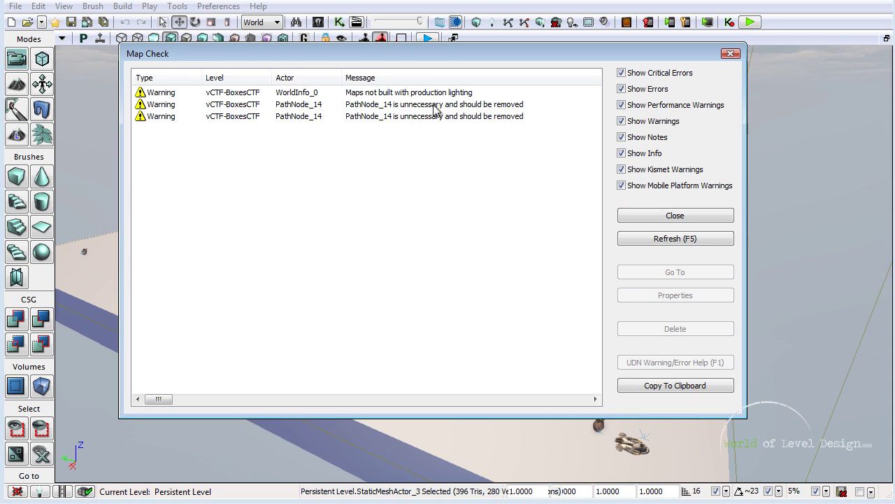
double_click(387, 109)
click(730, 54)
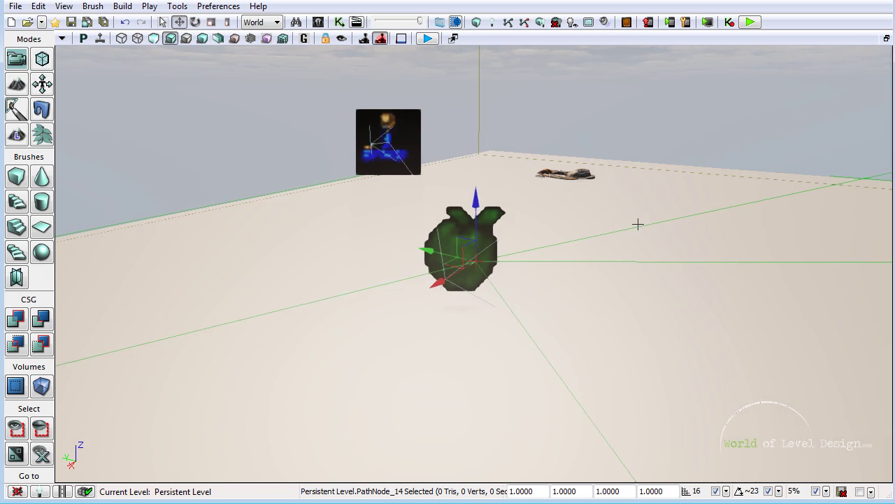
right_drag(638, 224, 531, 218)
key(Delete)
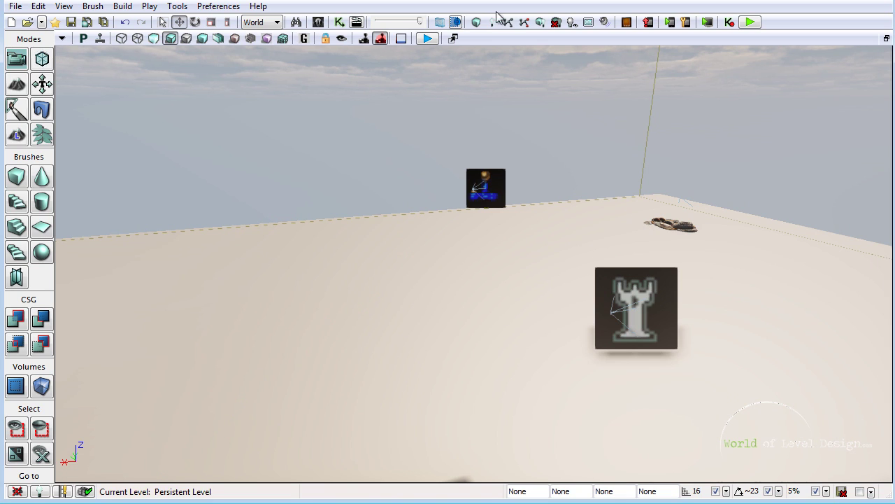
Rebuild the AI paths, review and close the Map Check, and save all packages of the level
click(524, 23)
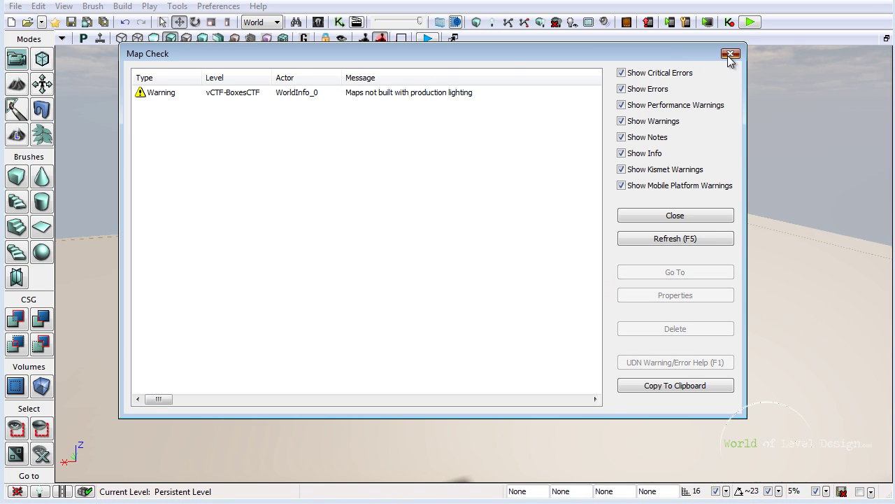
click(730, 54)
click(15, 6)
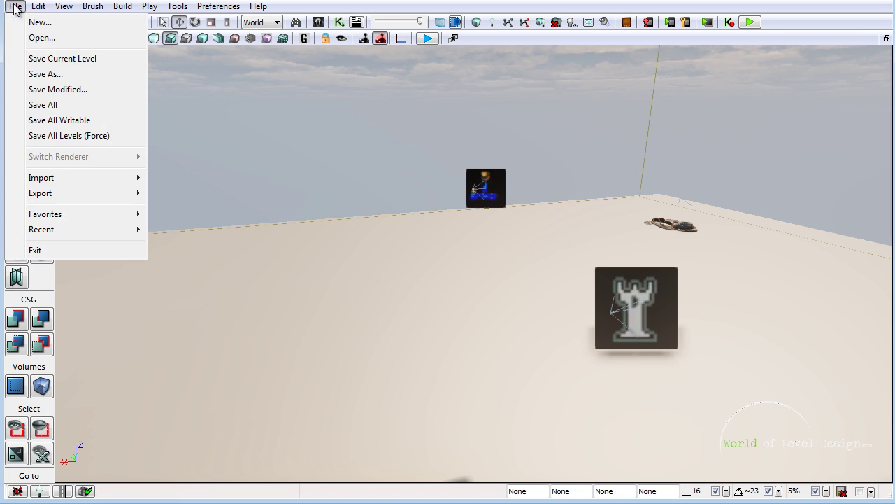
click(55, 106)
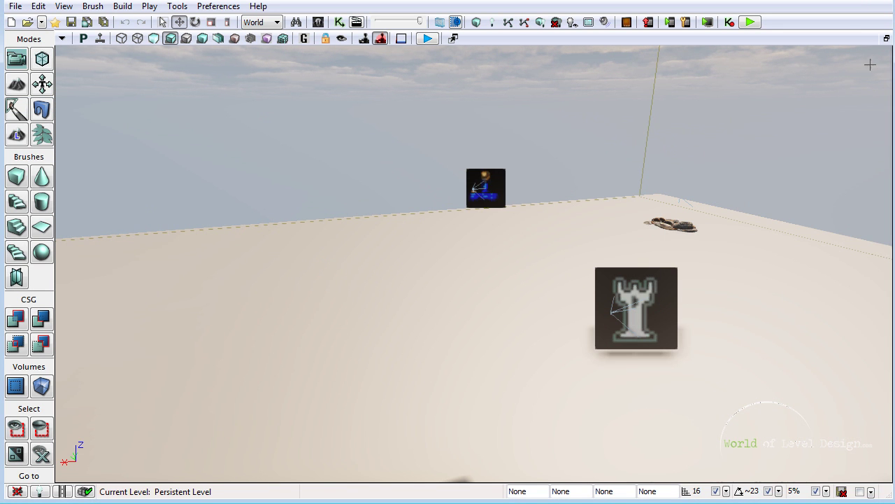
right_drag(429, 339, 888, 339)
drag(887, 338, 887, 338)
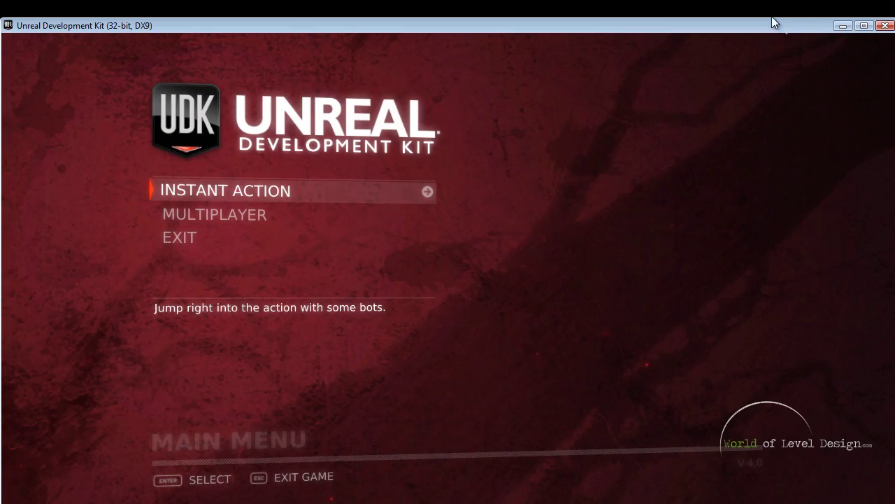
In the UDK game's Instant Action setup, choose the Capture the Flag game mode and check which maps it offers
click(281, 183)
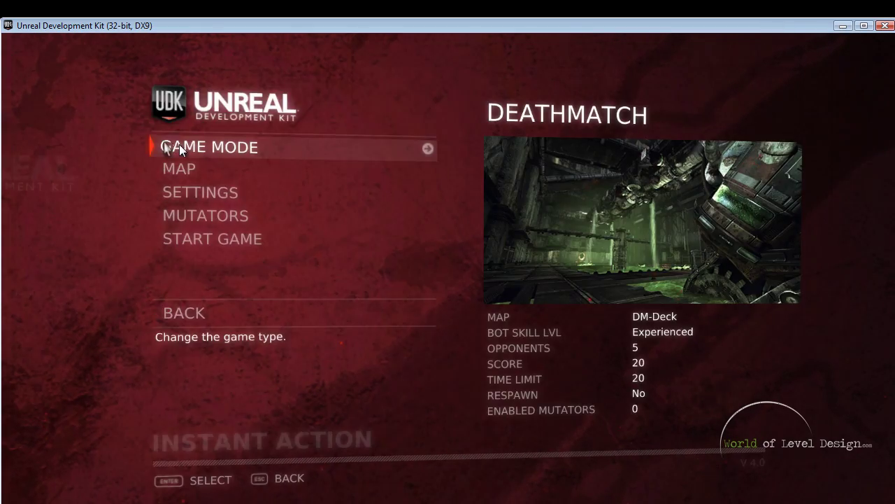
click(181, 144)
click(215, 195)
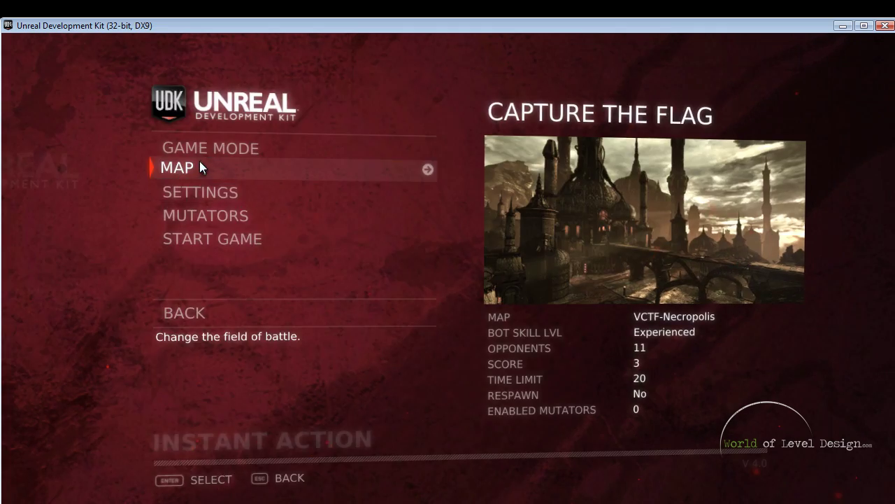
click(197, 167)
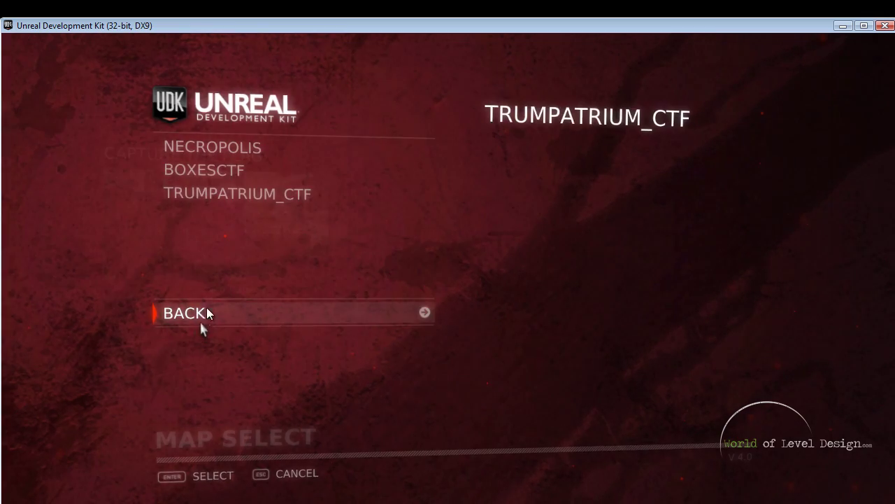
click(201, 313)
Switch the game mode to Deathmatch and look through its map list for comparison
click(223, 145)
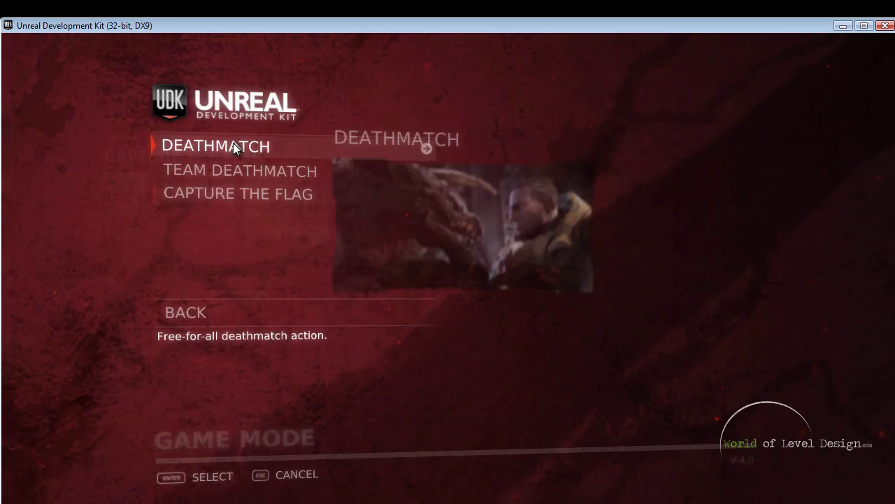
click(238, 145)
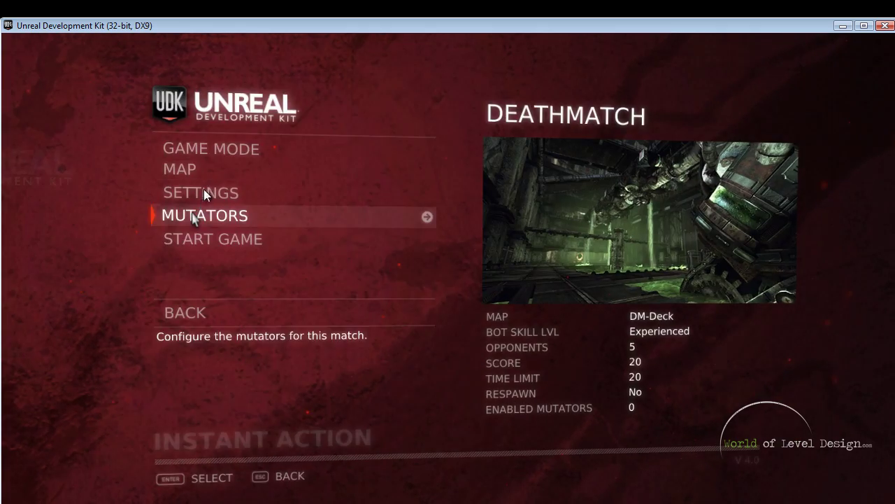
click(201, 175)
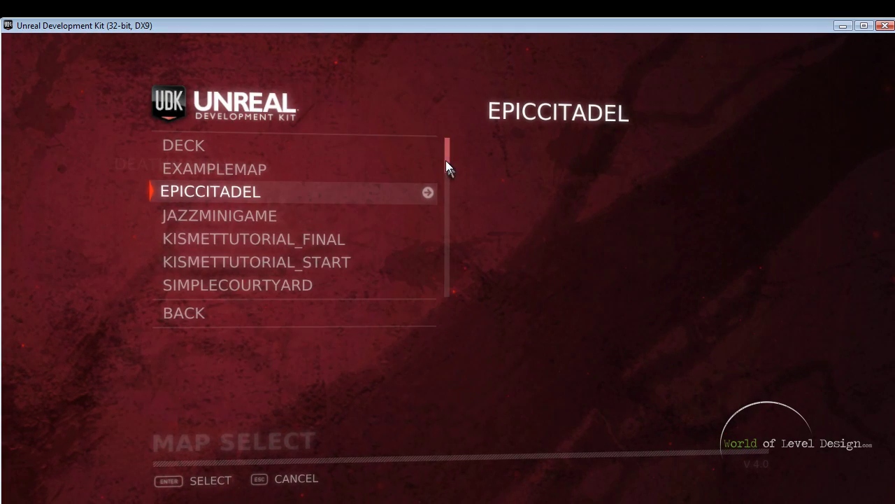
scroll(447, 179, down, 5)
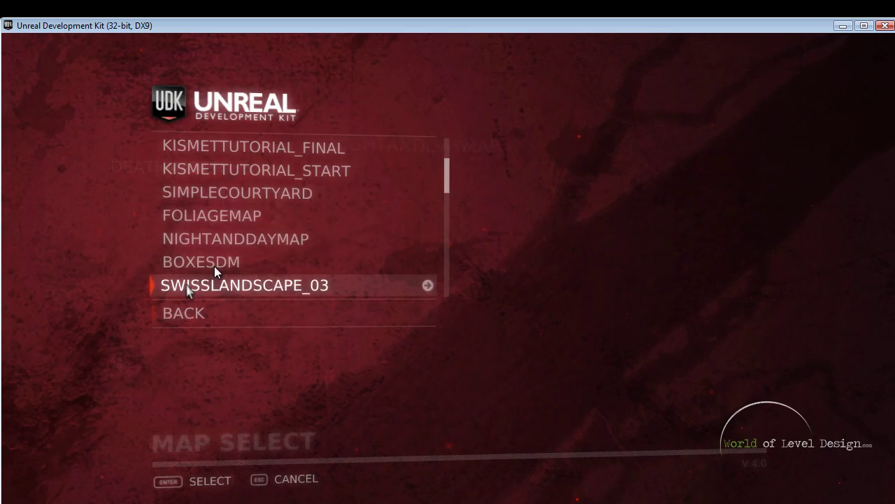
click(207, 313)
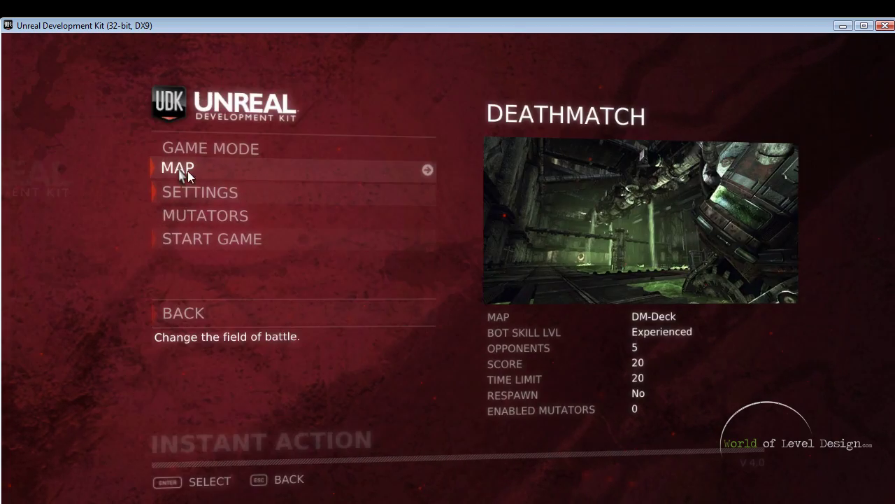
Set the game mode to Capture the Flag, select the BoxesCTF map and start the game
click(209, 151)
click(230, 193)
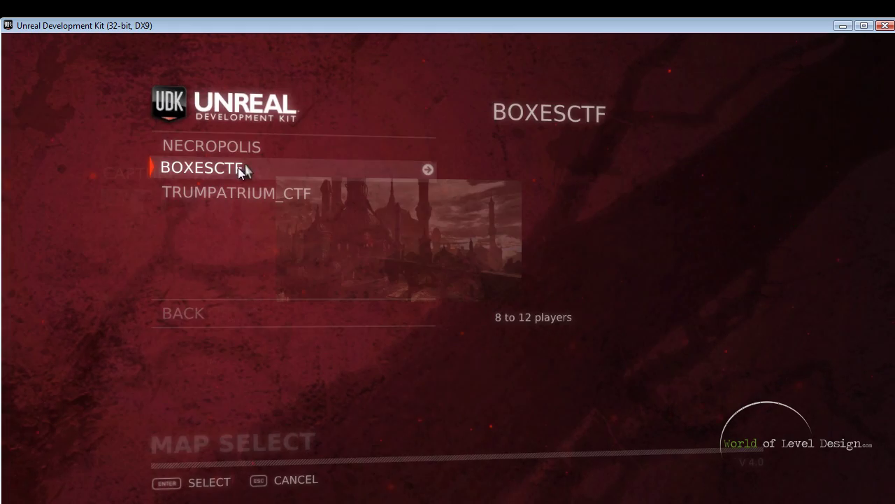
click(232, 168)
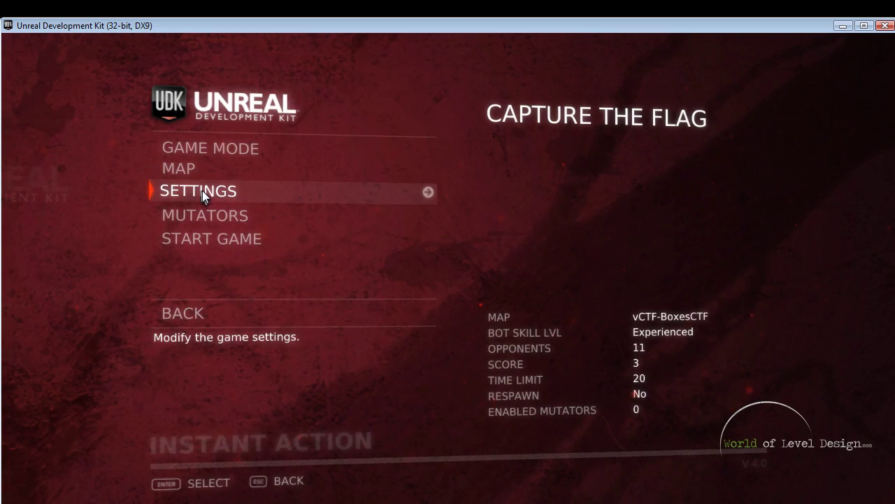
click(209, 239)
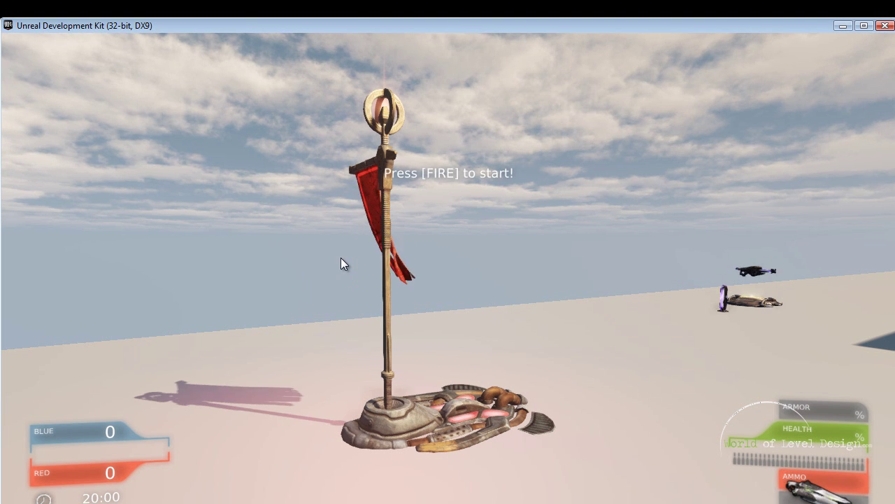
Start the match and fight across the arena to the blue team's base to take its flag
key(w)
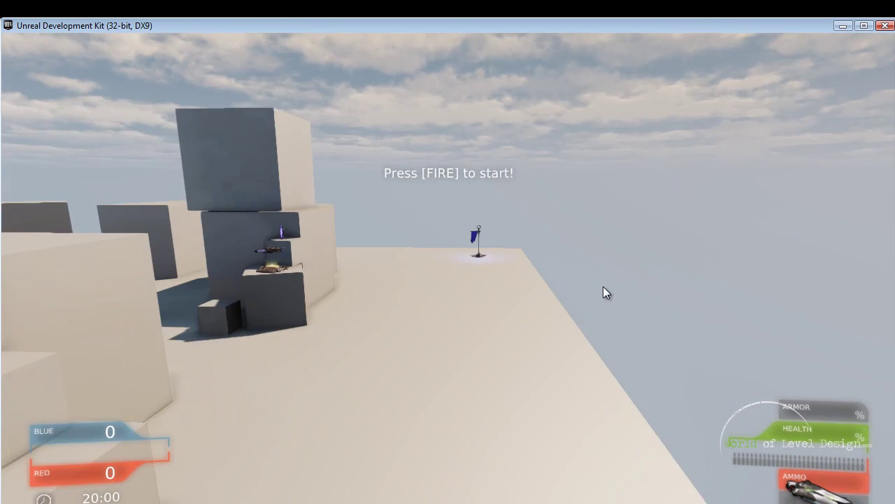
click(603, 287)
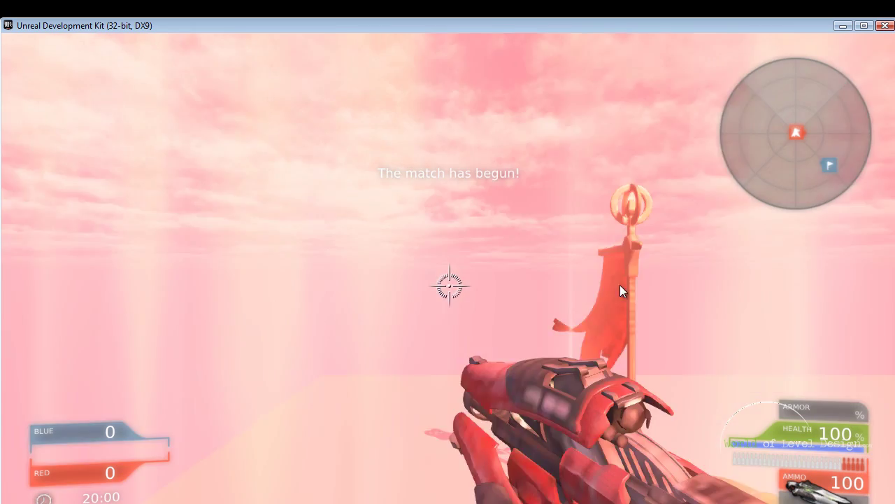
key(w)
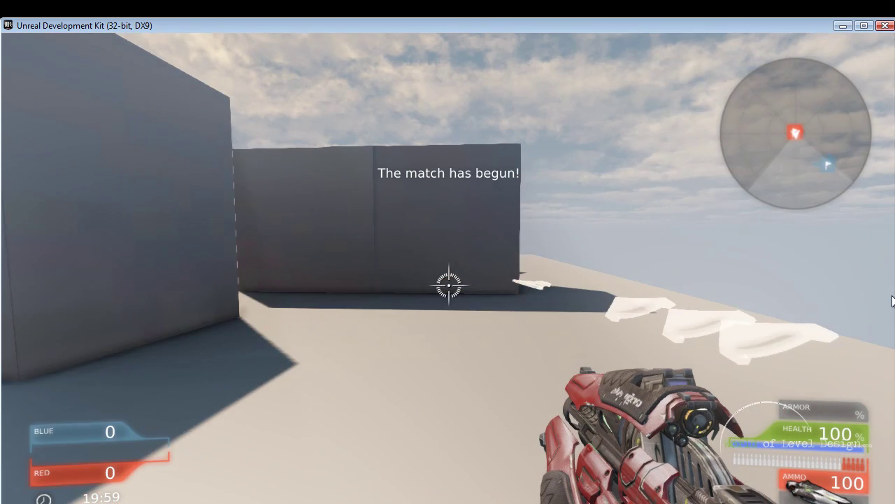
key(w)
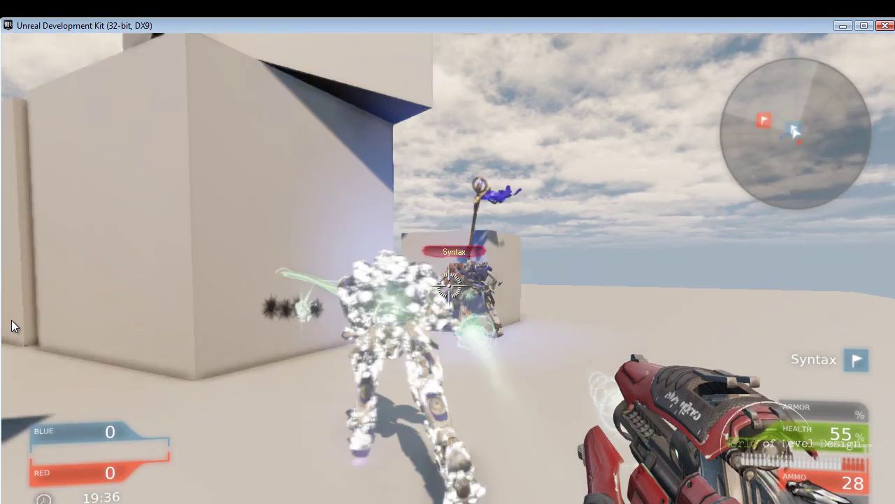
key(w)
click(11, 321)
click(10, 322)
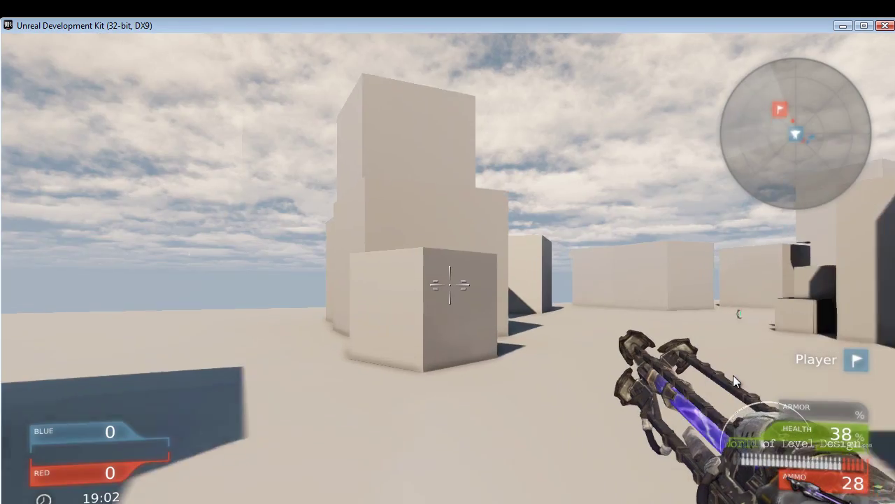
Carry the captured blue flag back to the red team's flag base to test scoring
key(w)
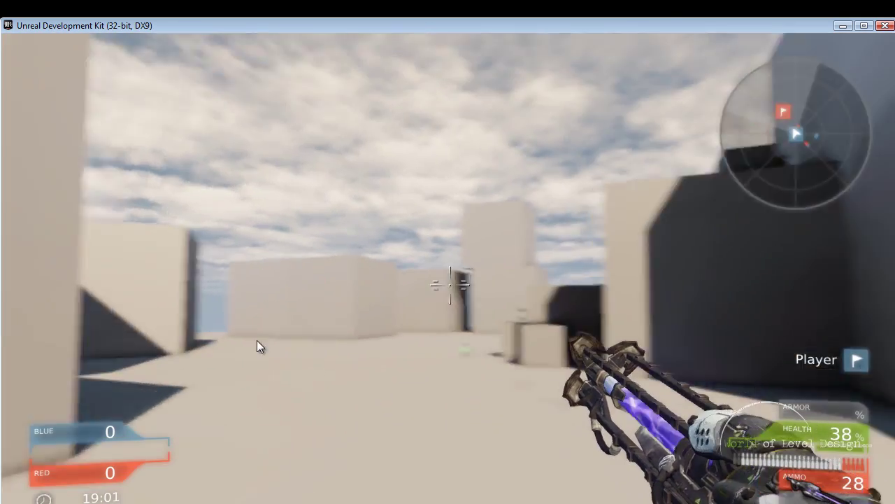
key(w)
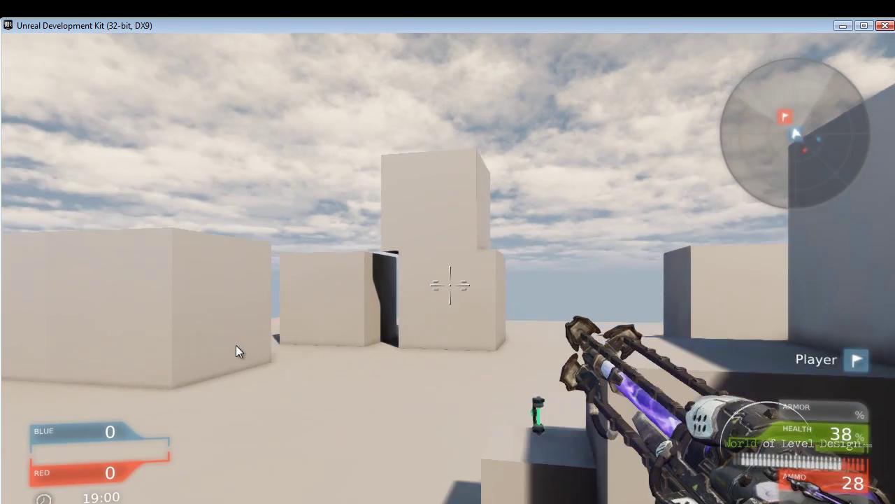
key(w)
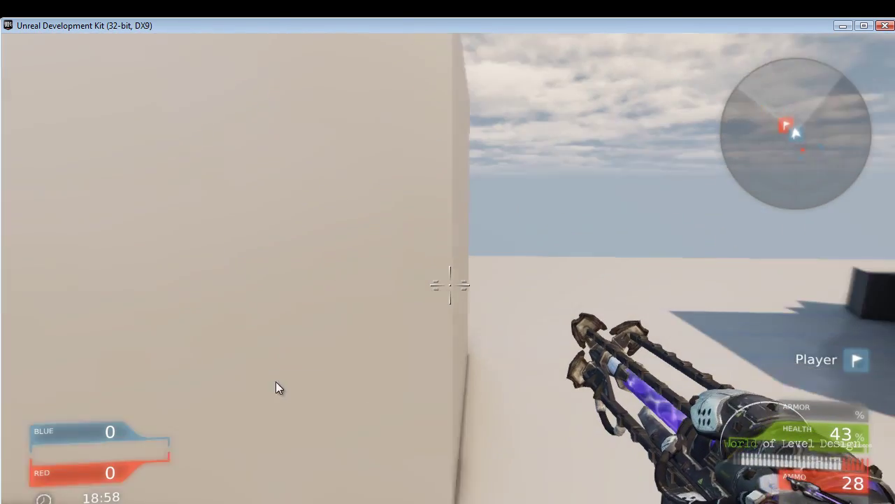
key(w)
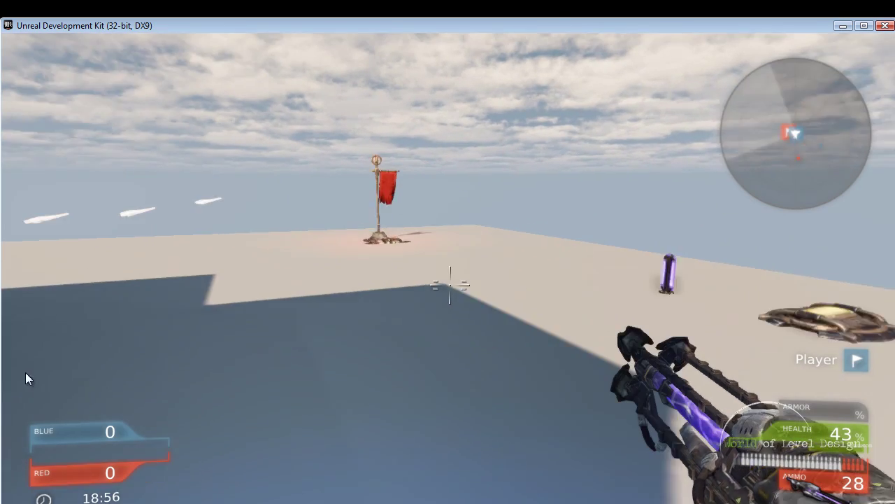
key(w)
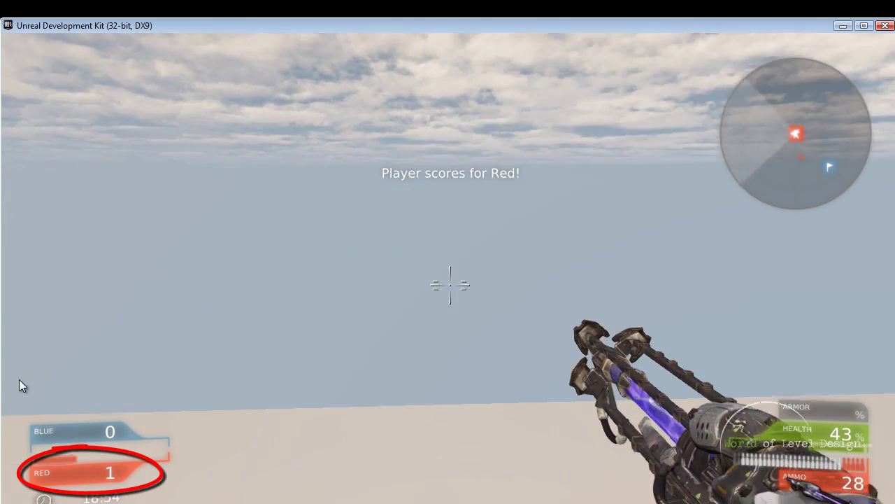
Shoot the approaching blue bot, end the playtest and return to the level in the UDK editor
key(w)
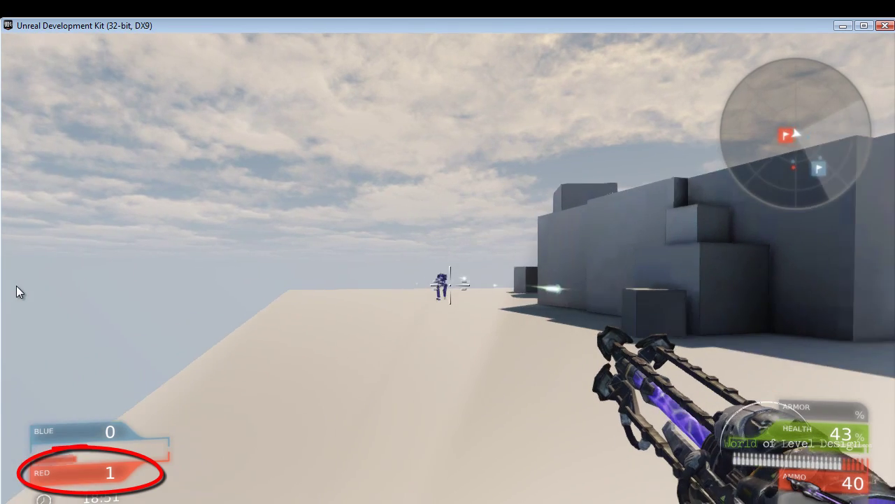
key(d)
click(13, 284)
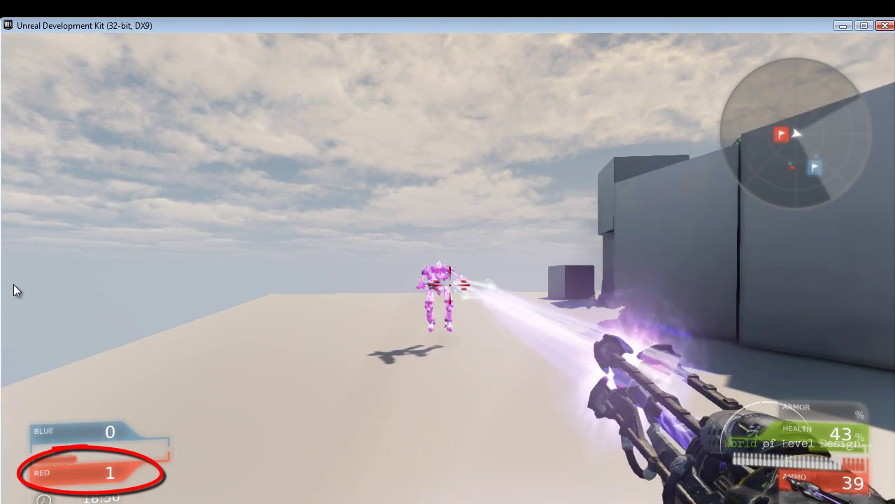
click(3, 289)
key(s)
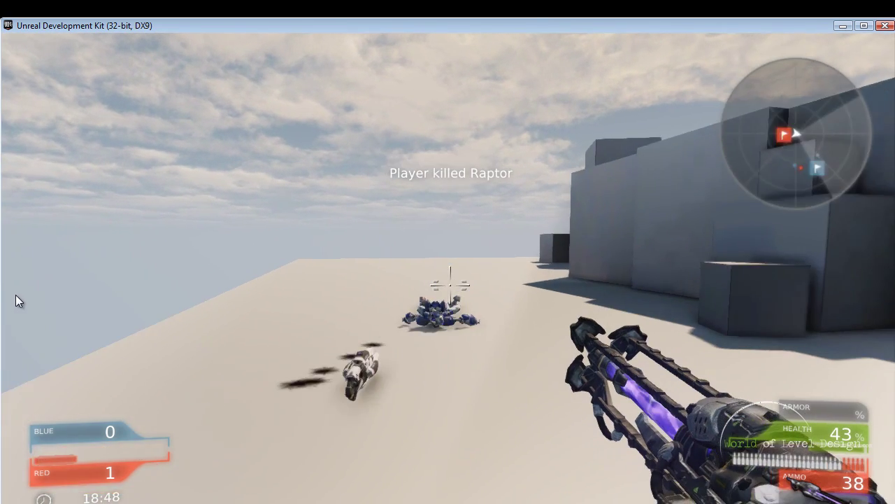
key(Escape)
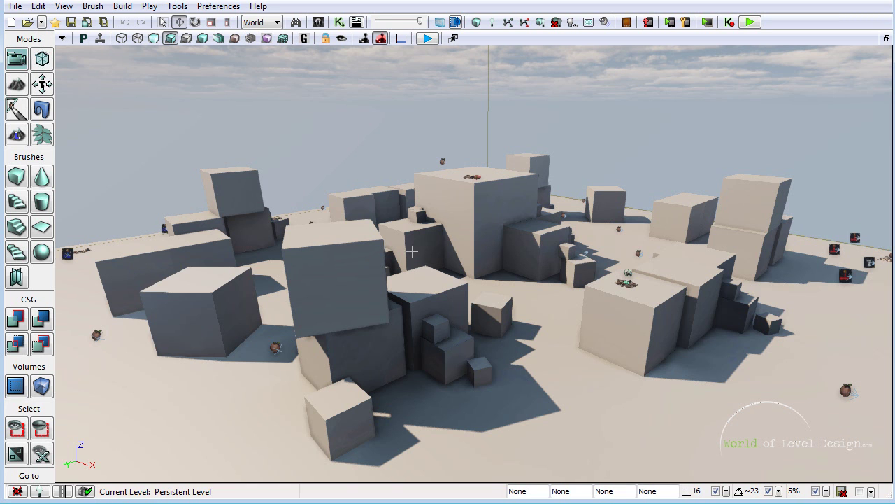
right_drag(412, 251, 328, 254)
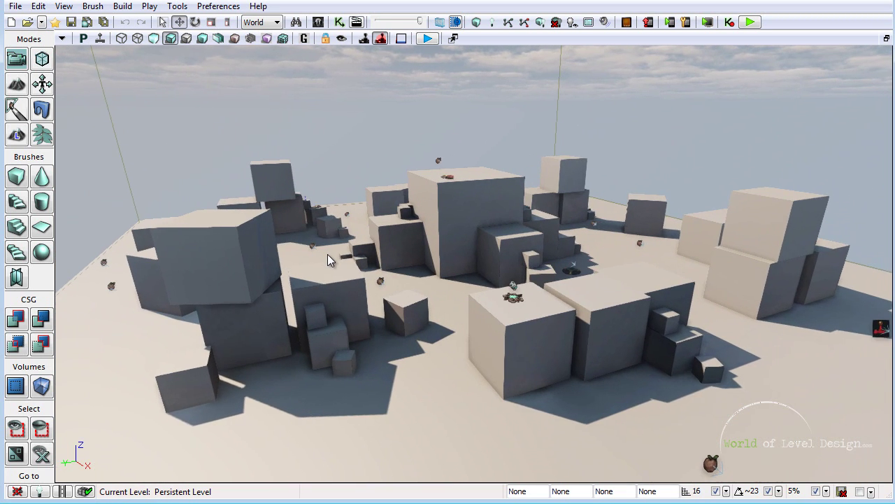